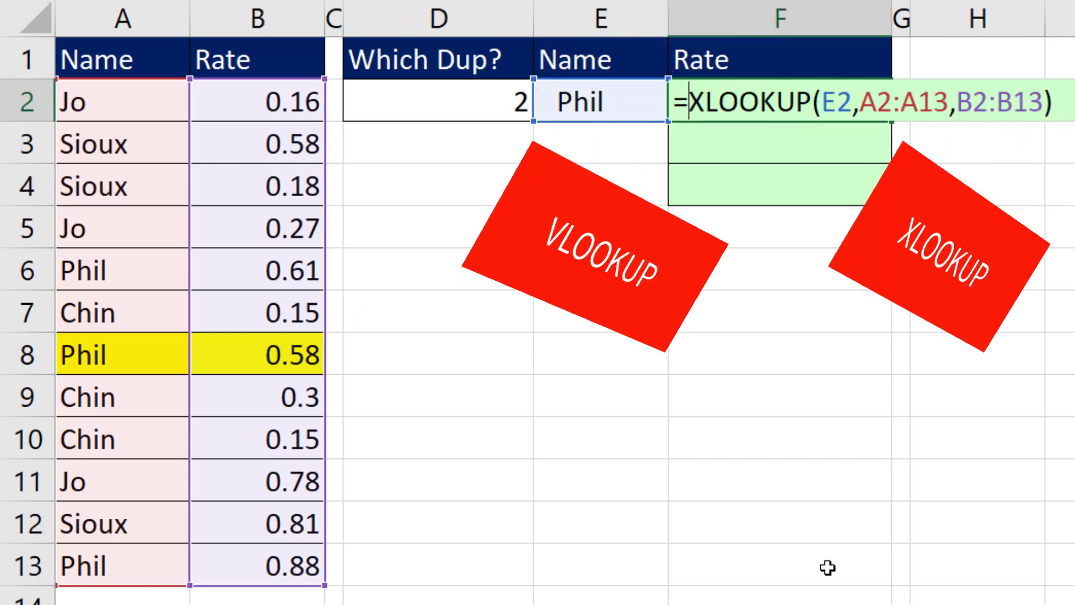
Step: Commit =XLOOKUP(E2,A2:A13,B2:B13) in F2 so Phil's rate shows 0.58
{"action": "key", "text": "Return"}
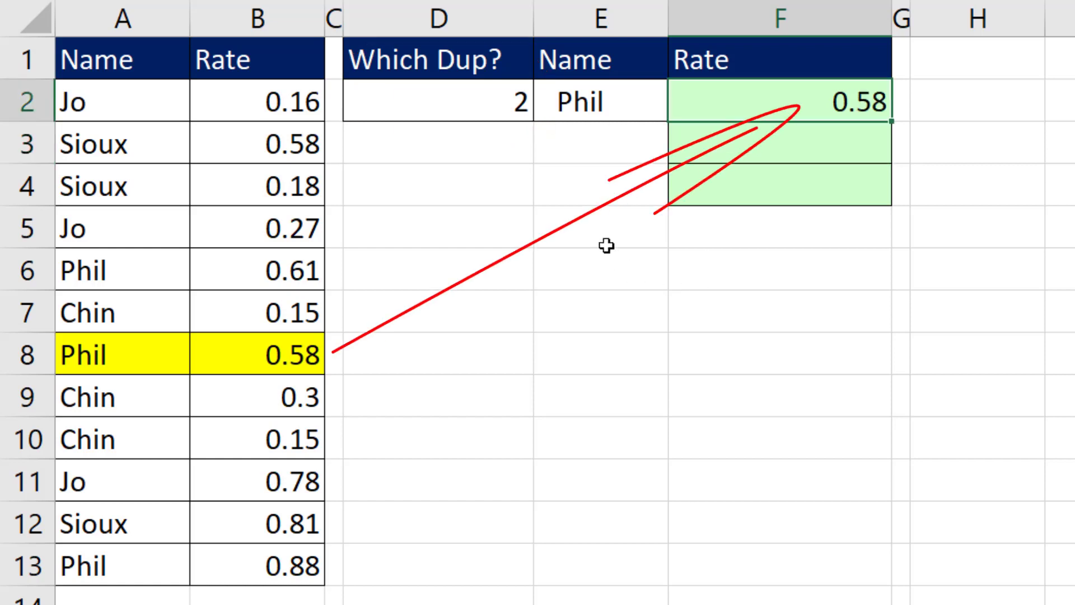
Step: Choose 3 from the Which Dup? dropdown in D2
{"action": "left_click", "coordinate": [512, 112]}
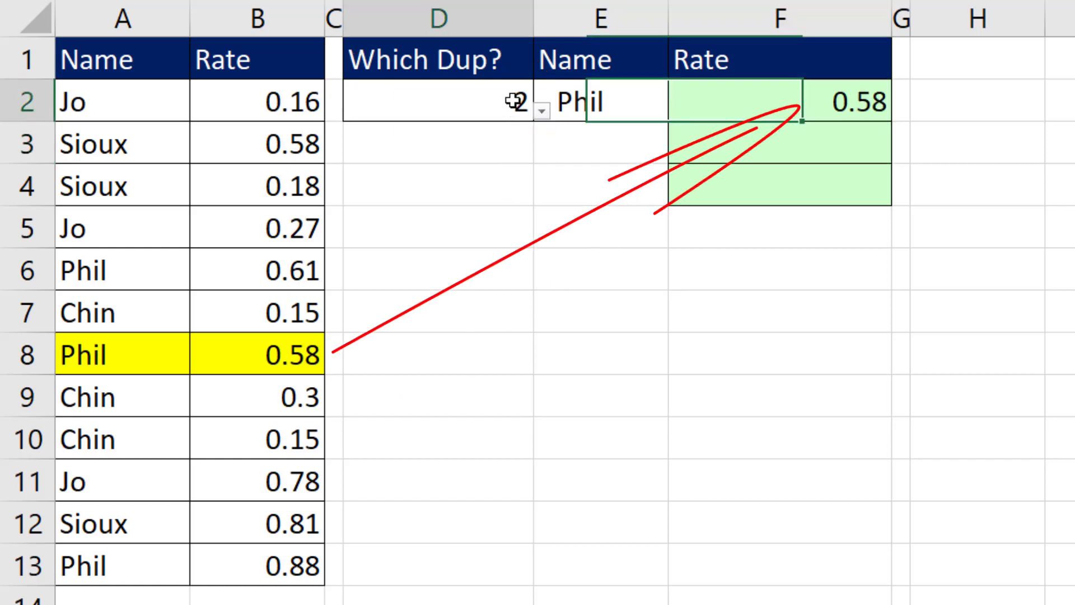
{"action": "left_click", "coordinate": [542, 112]}
{"action": "left_click", "coordinate": [421, 187]}
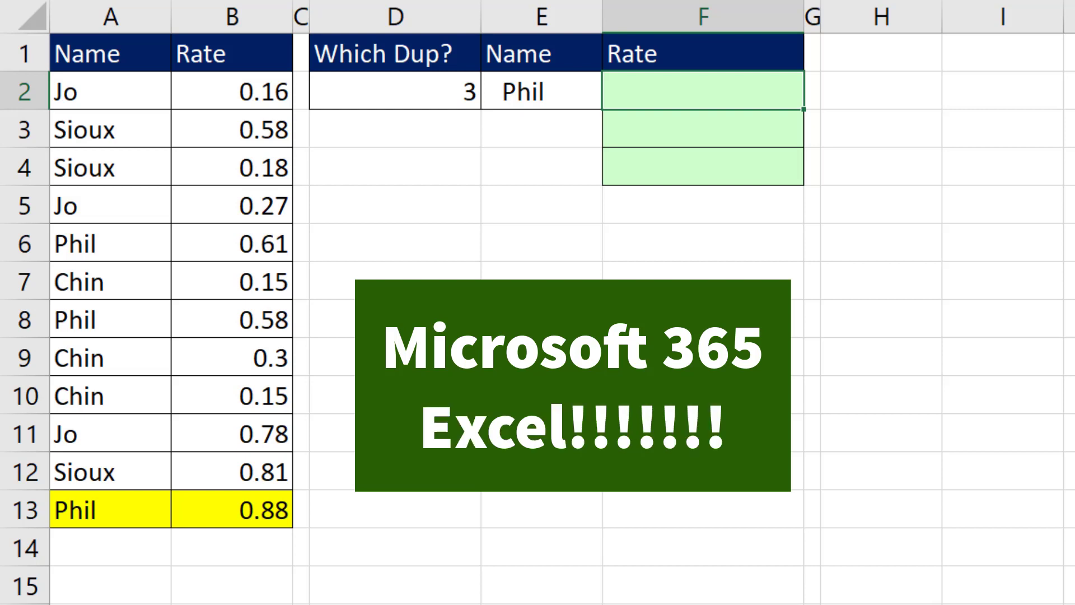
Step: Enter =FILTER(B2:B13,A2:A13=E2) in F2, spilling Phil's rates 0.61, 0.58 and 0.88
{"action": "type", "text": "="}
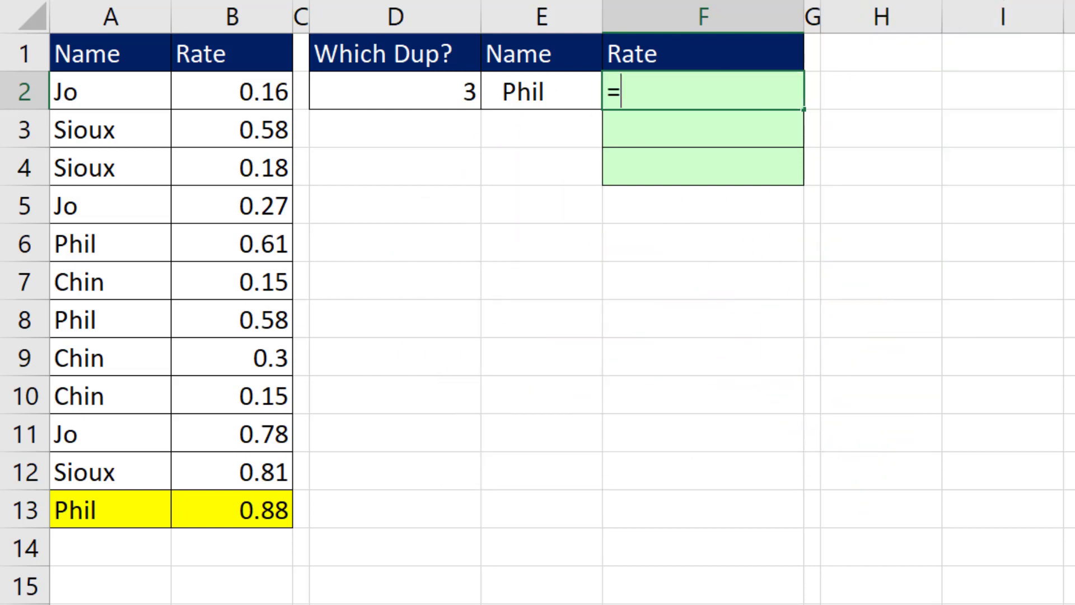
{"action": "type", "text": "fil"}
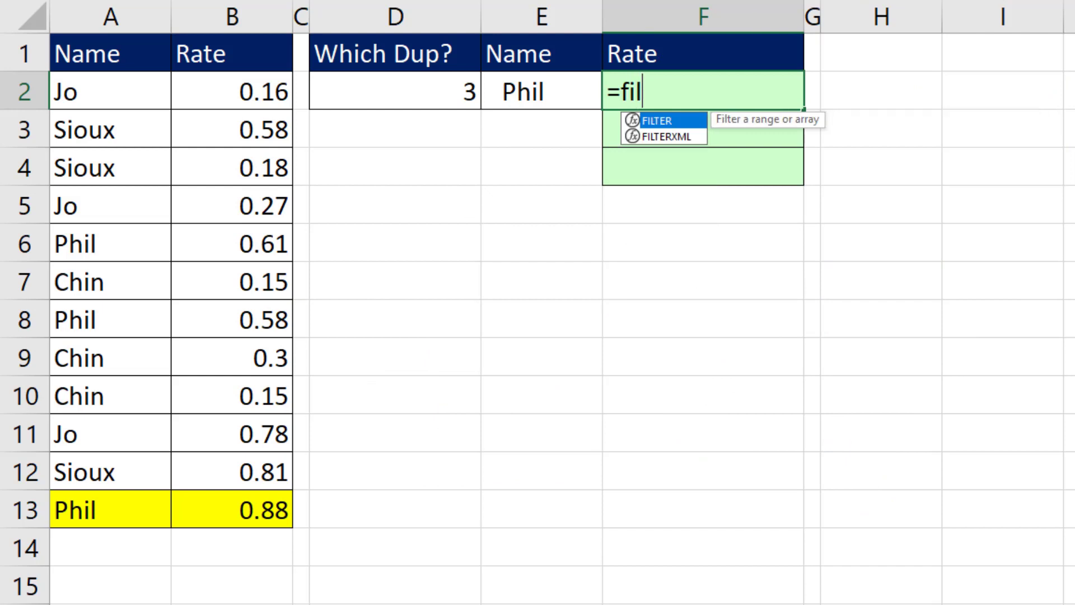
{"action": "key", "text": "Tab"}
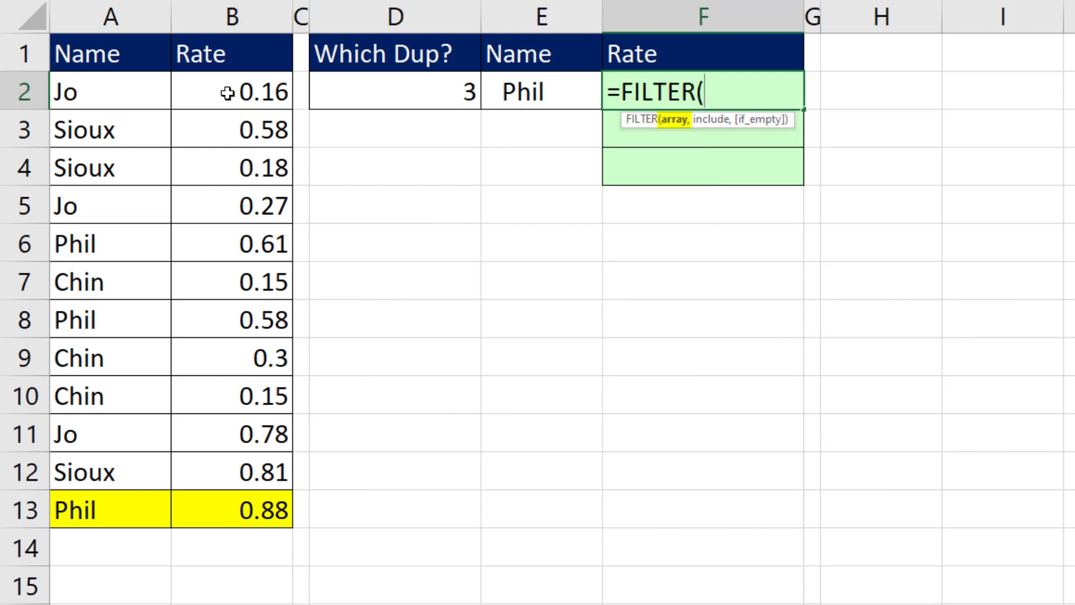
{"action": "left_click_drag", "start_coordinate": [227, 93], "coordinate": [249, 507]}
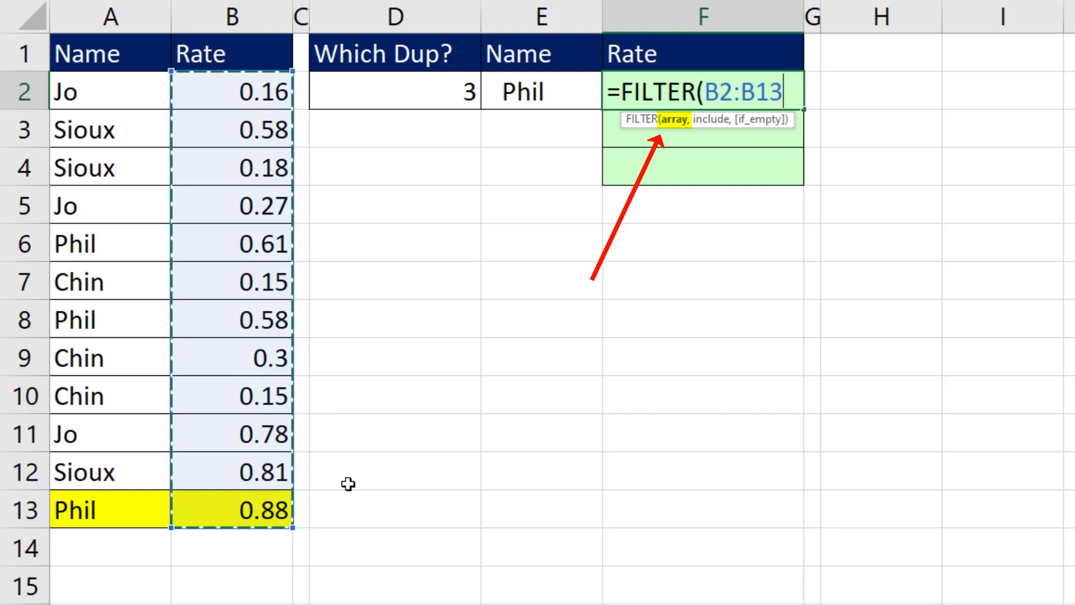
{"action": "type", "text": ","}
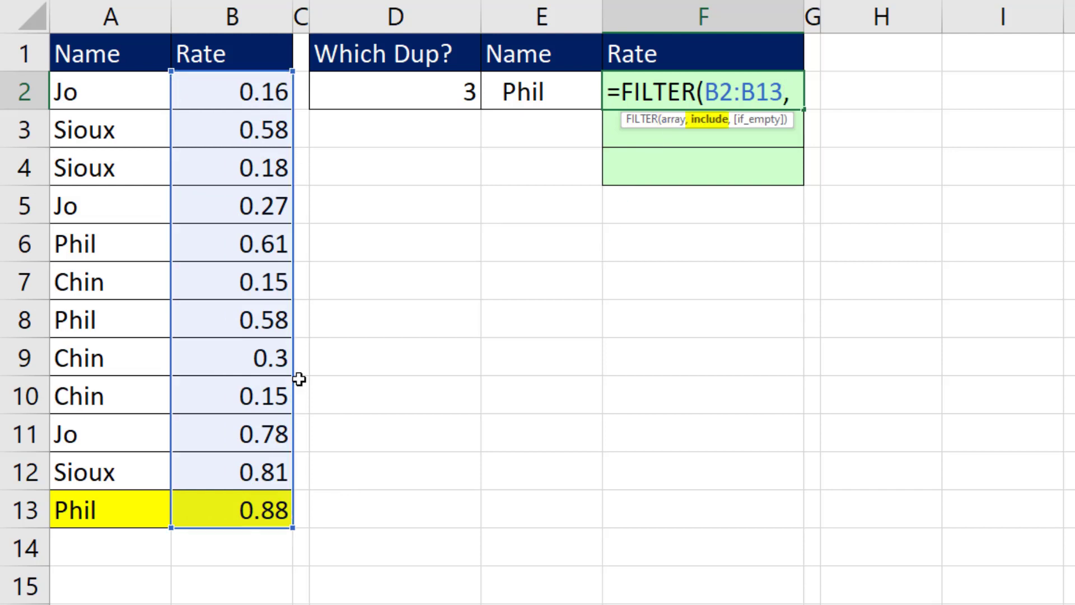
{"action": "left_click_drag", "start_coordinate": [104, 96], "coordinate": [122, 507]}
{"action": "type", "text": "="}
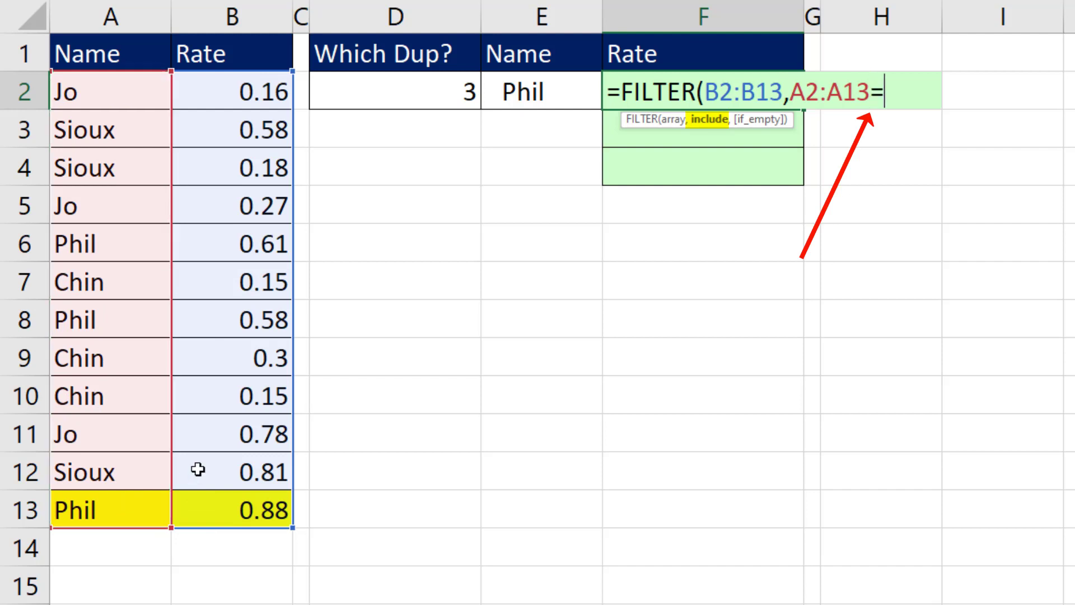
{"action": "left_click", "coordinate": [505, 96]}
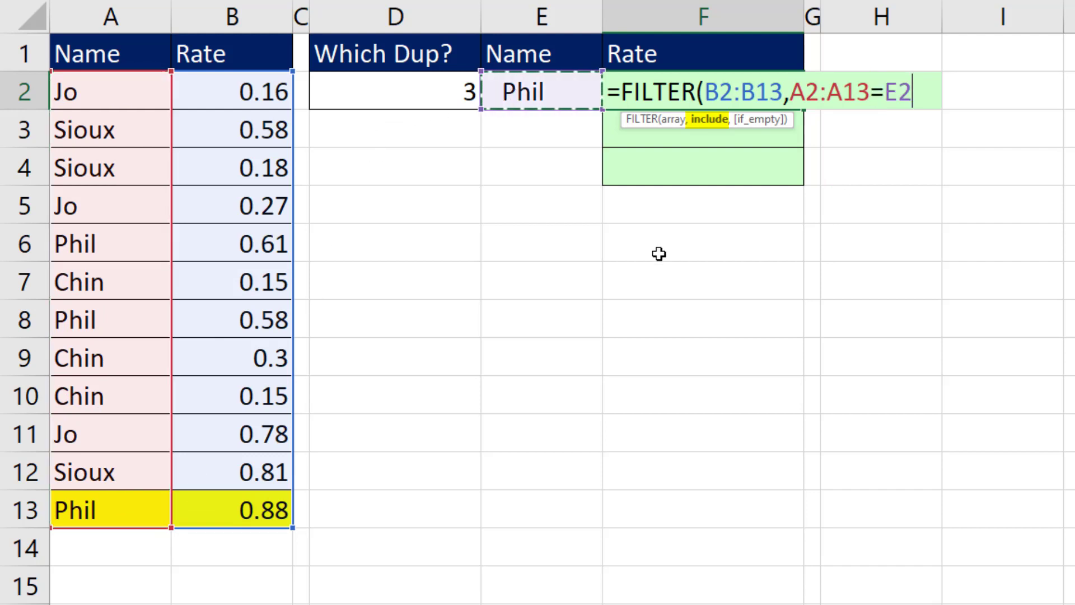
{"action": "type", "text": ")"}
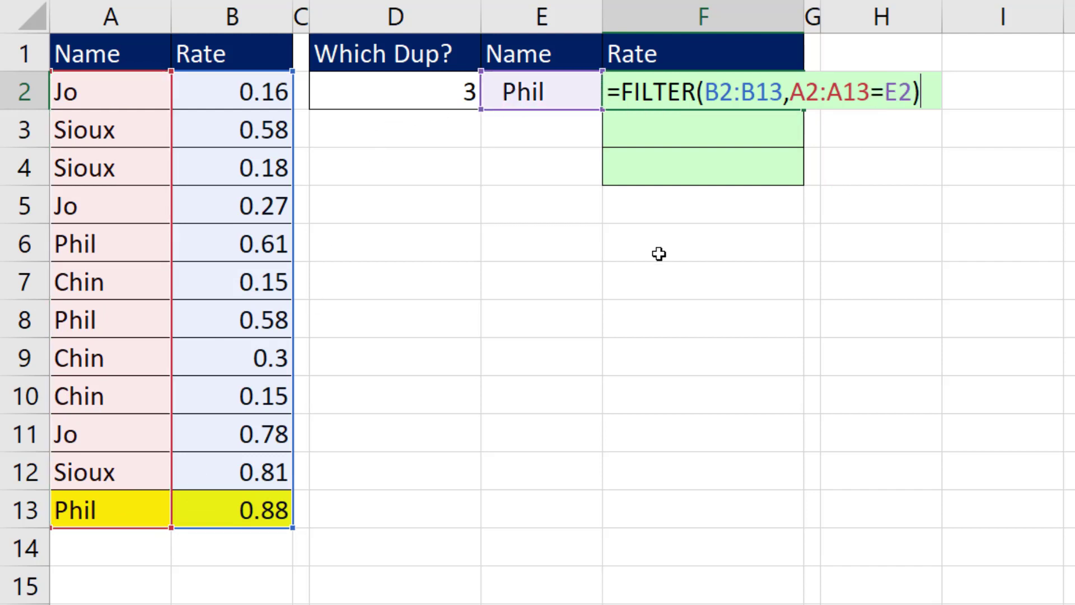
{"action": "key", "text": "Return"}
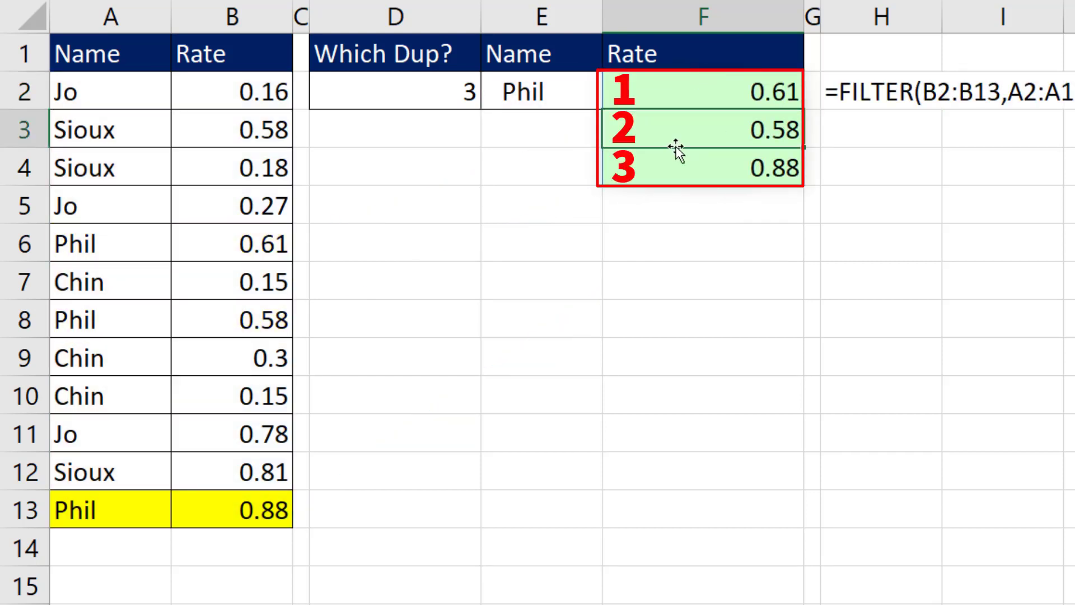
Step: Wrap F2's FILTER in INDEX with D2 as the row number, returning 0.88
{"action": "left_click", "coordinate": [682, 102]}
{"action": "key", "text": "F2"}
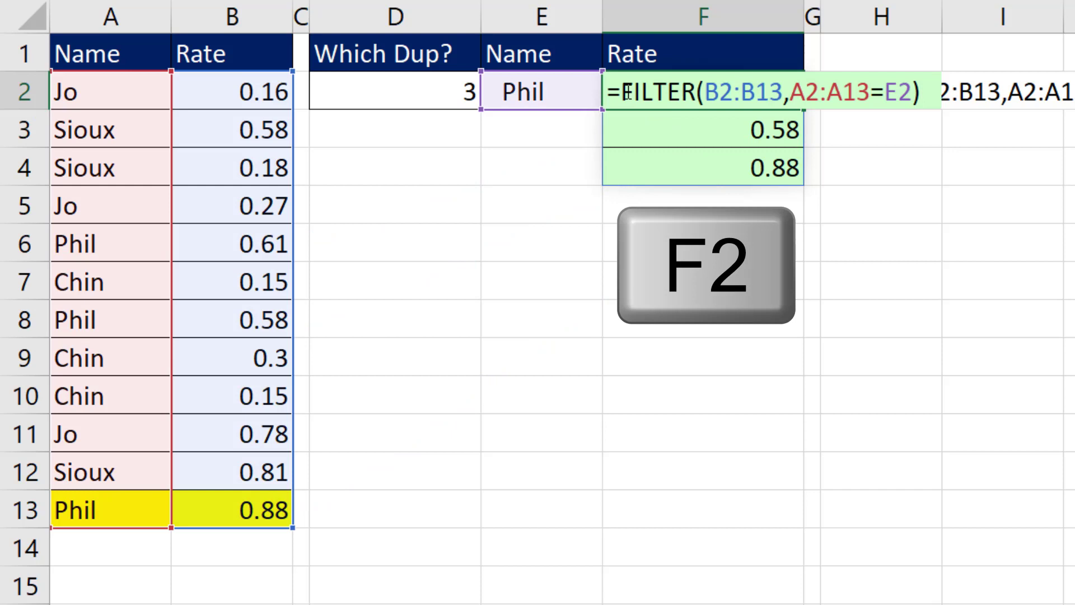
{"action": "type", "text": "i"}
{"action": "key", "text": "Tab"}
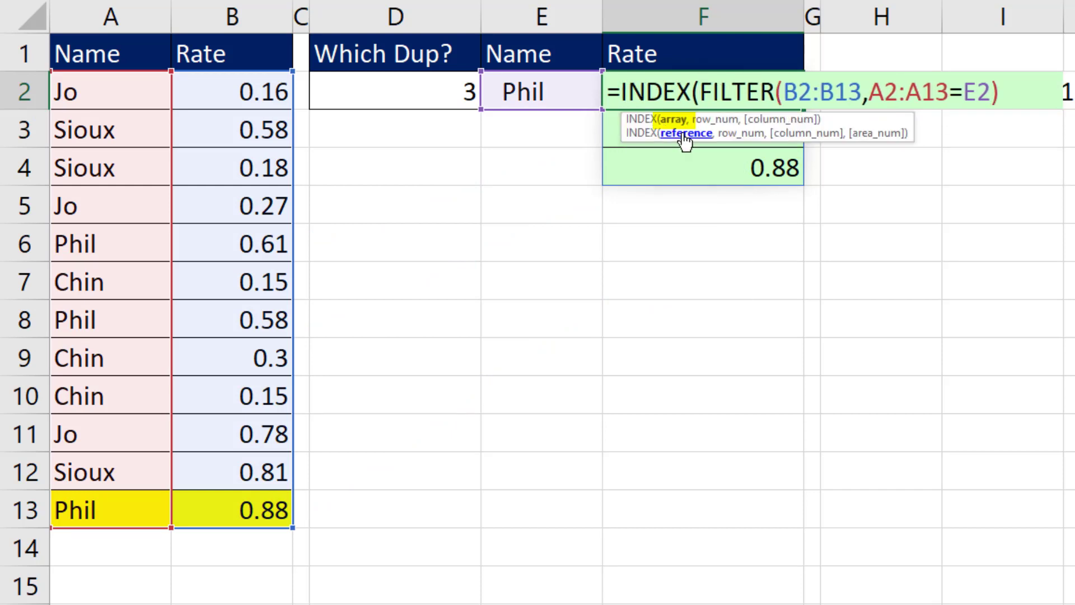
{"action": "key", "text": "shift+End"}
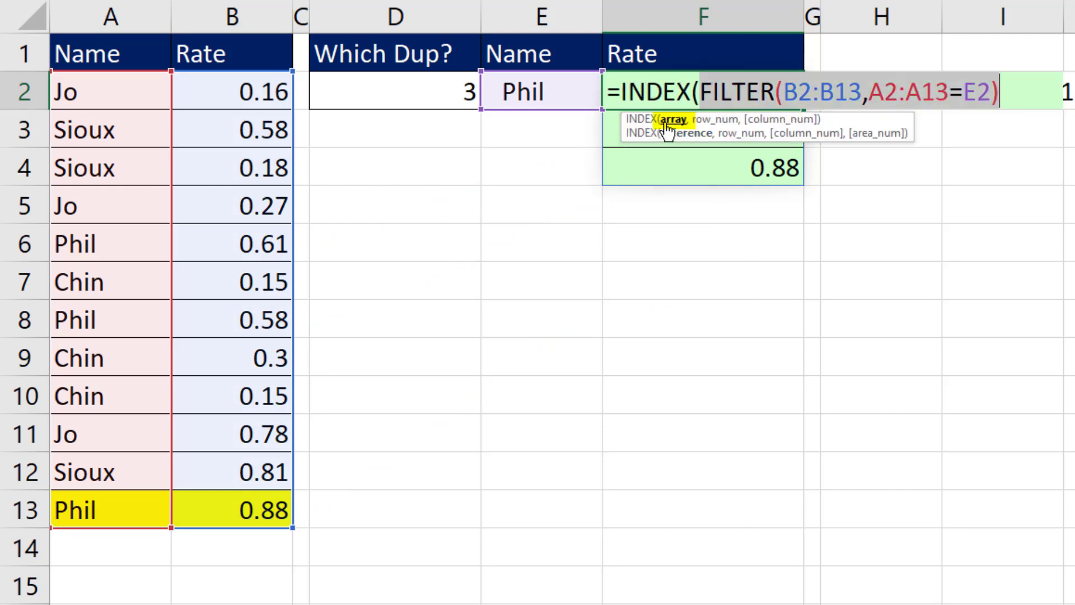
{"action": "left_click", "coordinate": [1028, 94]}
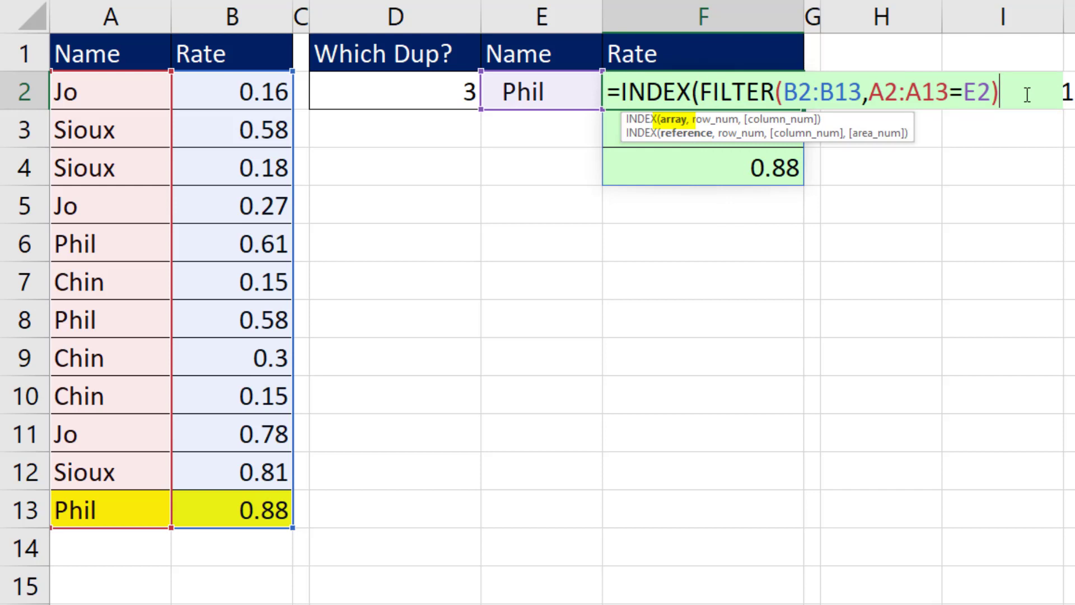
{"action": "type", "text": ","}
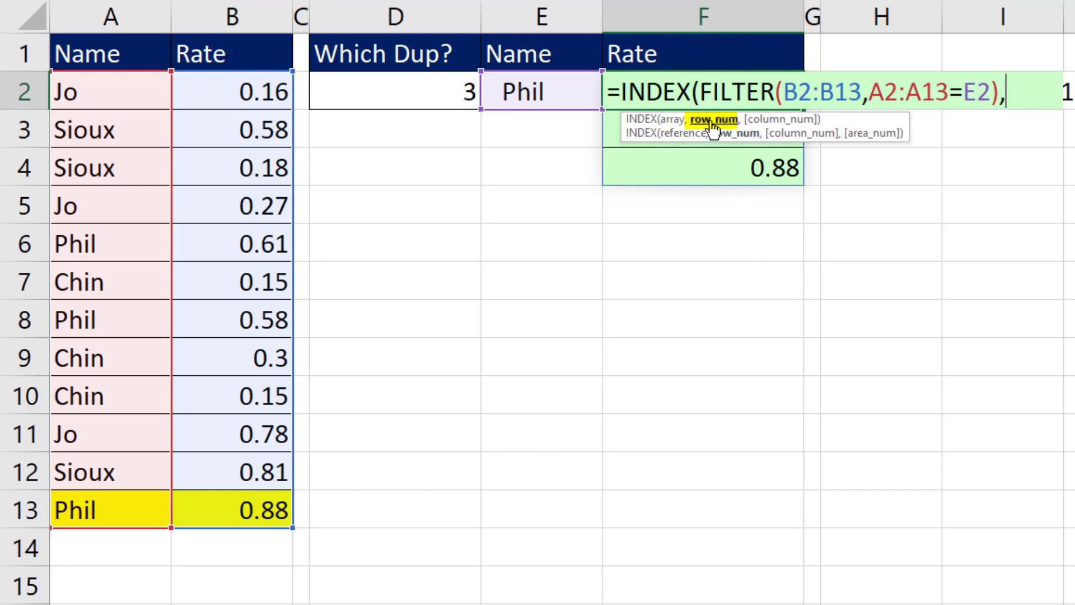
{"action": "left_click", "coordinate": [331, 102]}
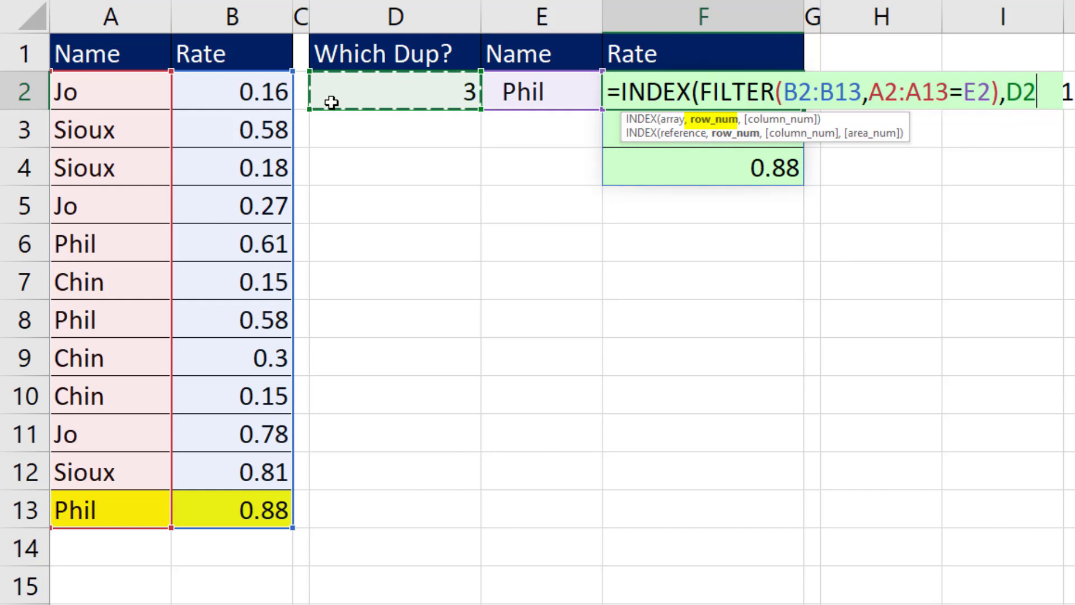
{"action": "type", "text": ")"}
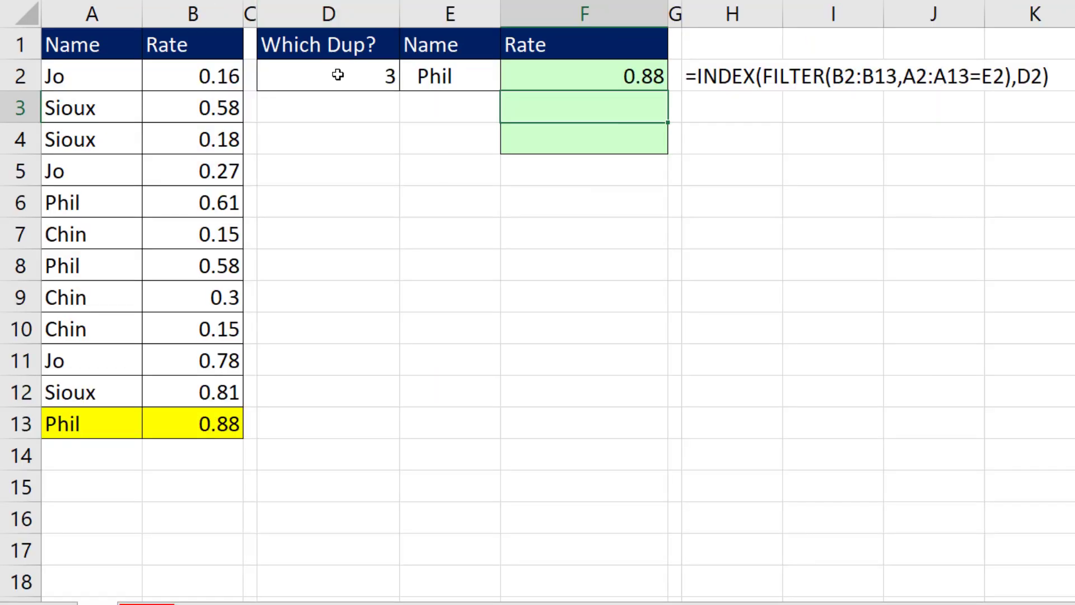
Step: Set Which Dup? in D2 to 2 and the name in E2 to Jo
{"action": "left_click", "coordinate": [362, 81]}
{"action": "key", "text": "alt+Down"}
{"action": "left_click", "coordinate": [241, 119]}
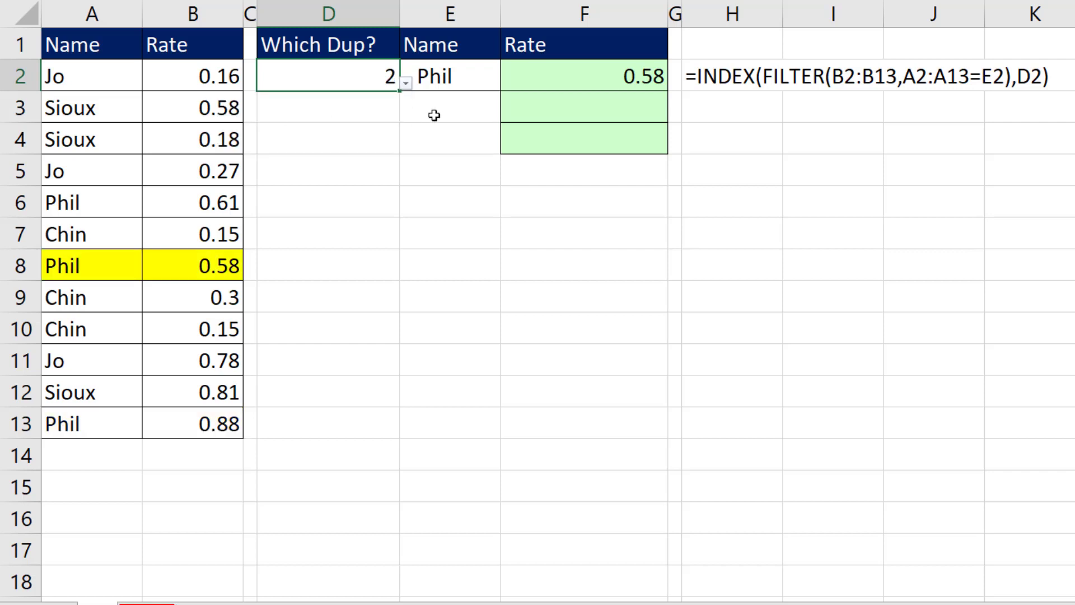
{"action": "left_click", "coordinate": [445, 77]}
{"action": "left_click", "coordinate": [505, 84]}
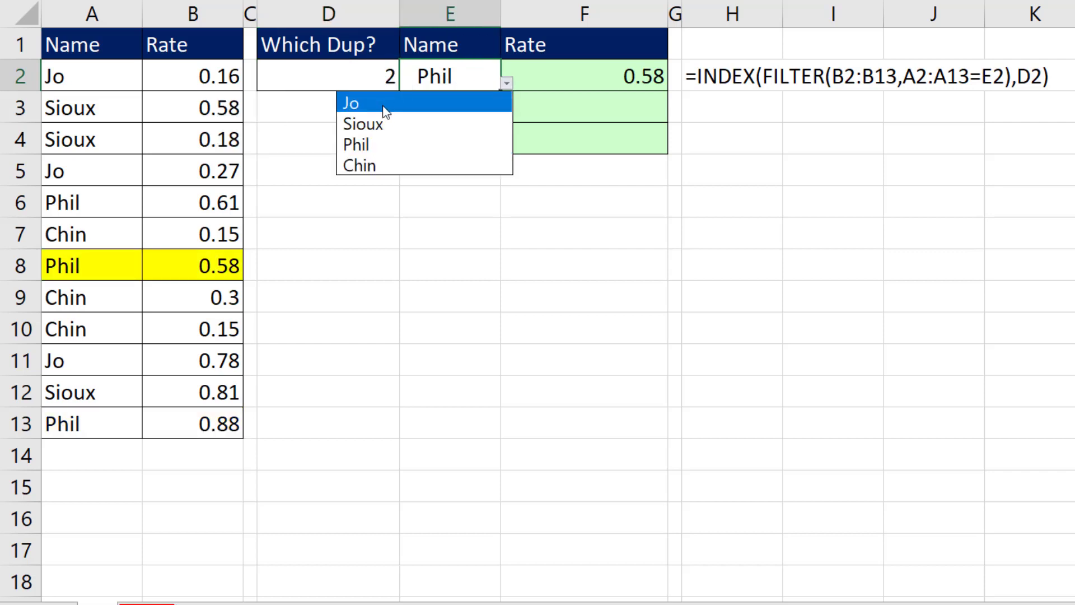
{"action": "left_click", "coordinate": [356, 105]}
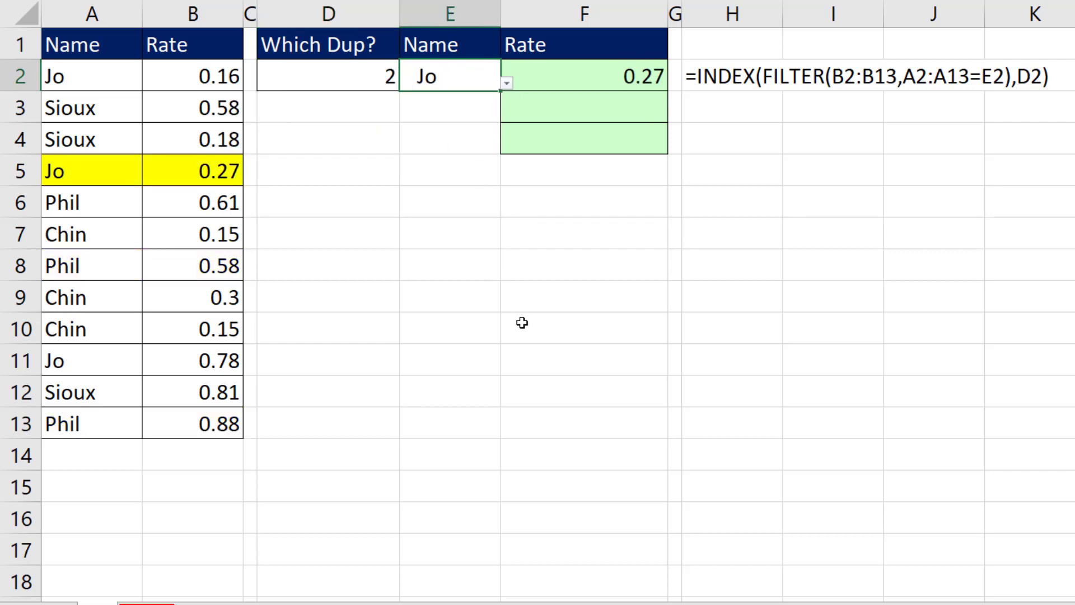
Step: Preview F2's FILTER argument with F9, then discard the edit and move to F3
{"action": "left_click", "coordinate": [623, 75]}
{"action": "key", "text": "F2"}
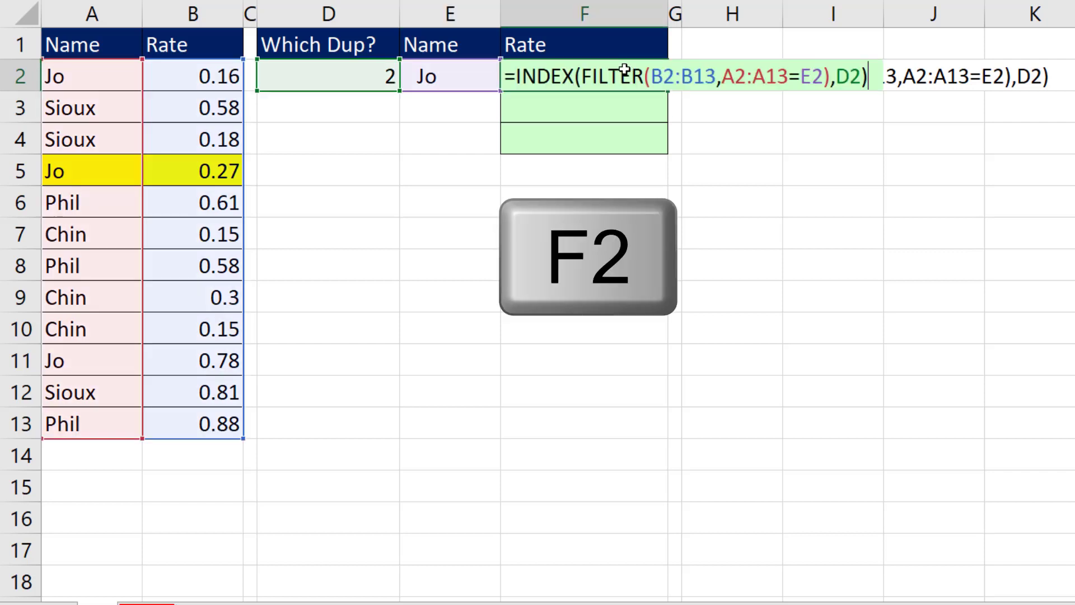
{"action": "left_click", "coordinate": [620, 76]}
{"action": "left_click", "coordinate": [560, 100]}
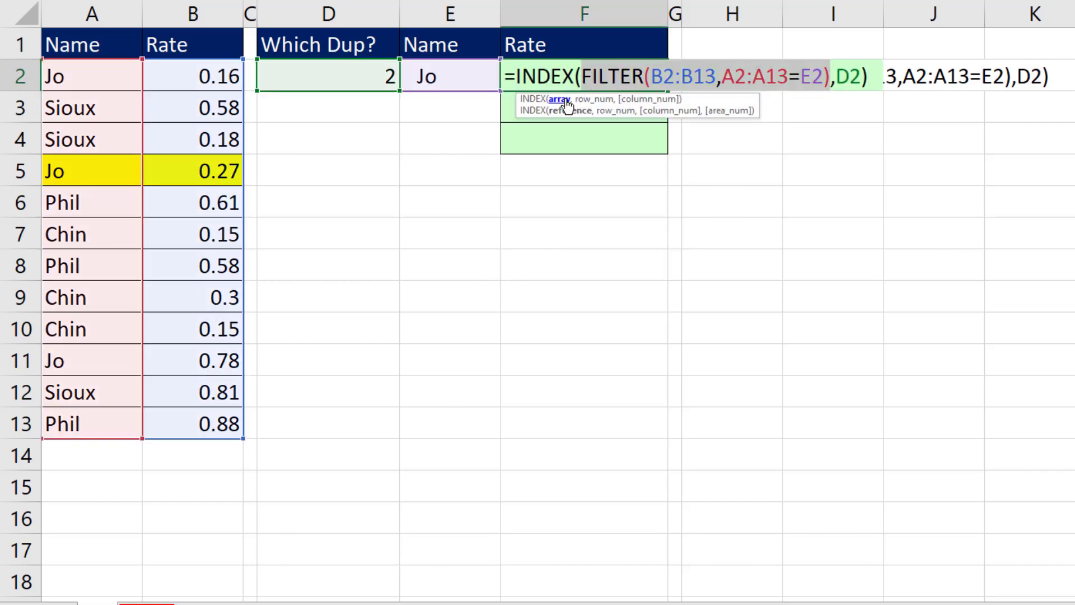
{"action": "key", "text": "F9"}
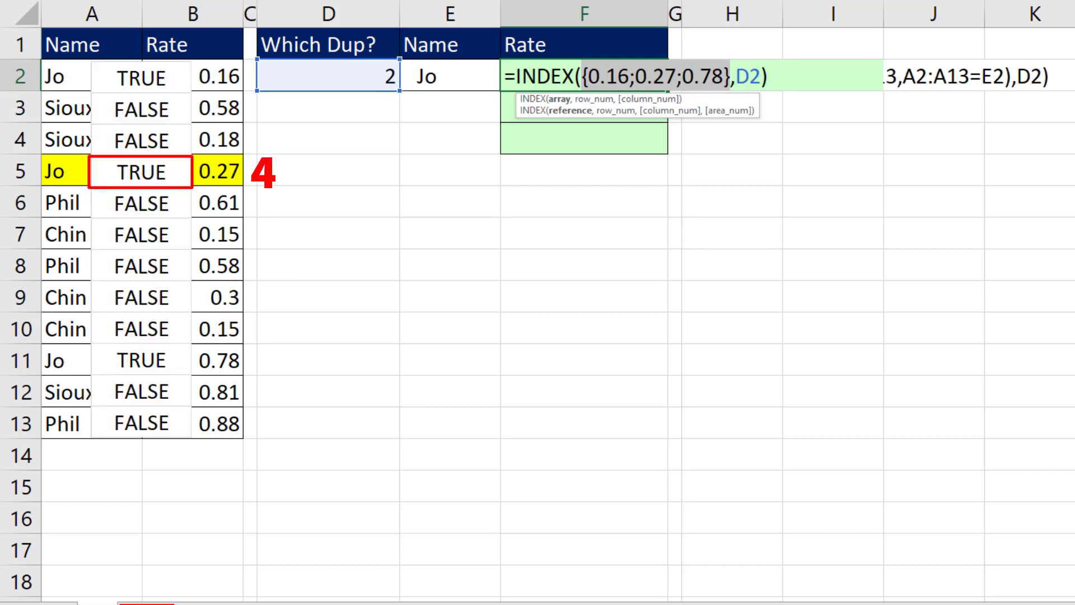
{"action": "key", "text": "Escape"}
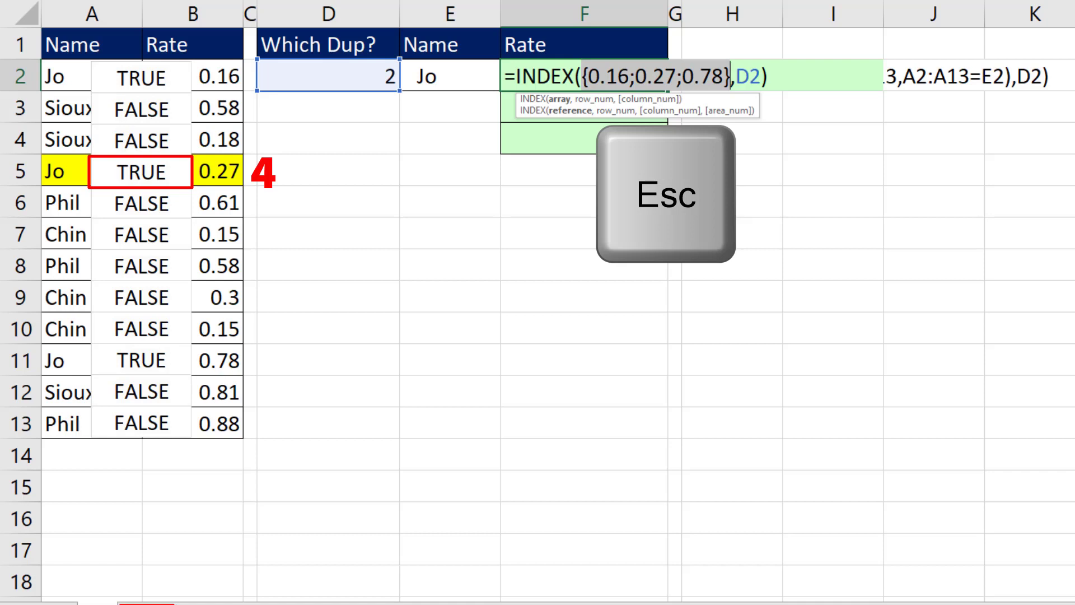
{"action": "key", "text": "Escape"}
{"action": "key", "text": "Down"}
Step: Type =ROW(A2:A13)-ROW(A2)-1 in F3 and preview its array with F9
{"action": "type", "text": "=row"}
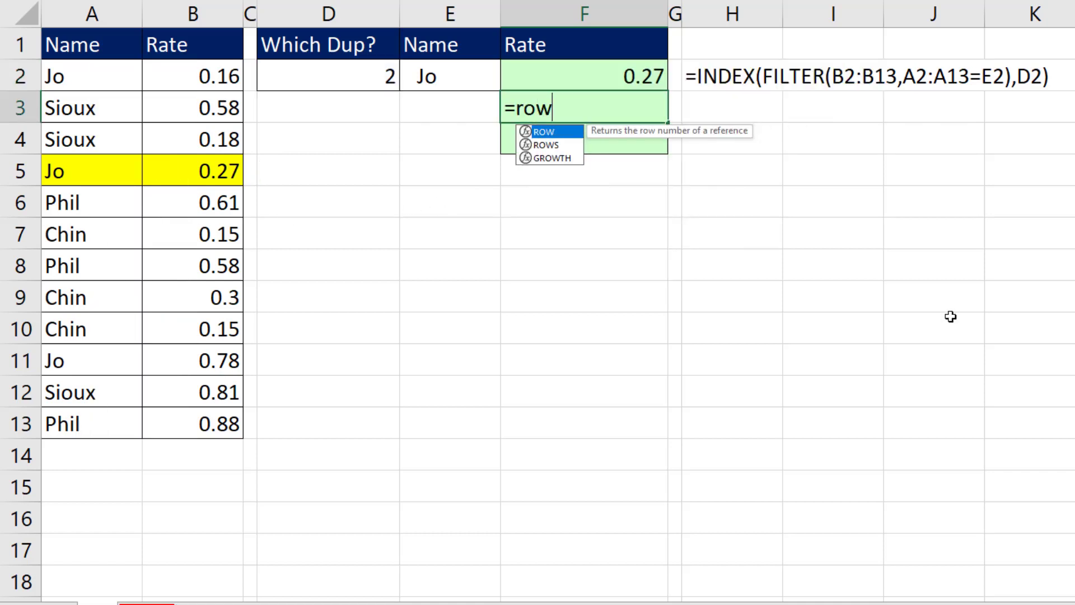
{"action": "key", "text": "Tab"}
{"action": "left_click_drag", "start_coordinate": [107, 75], "coordinate": [100, 423]}
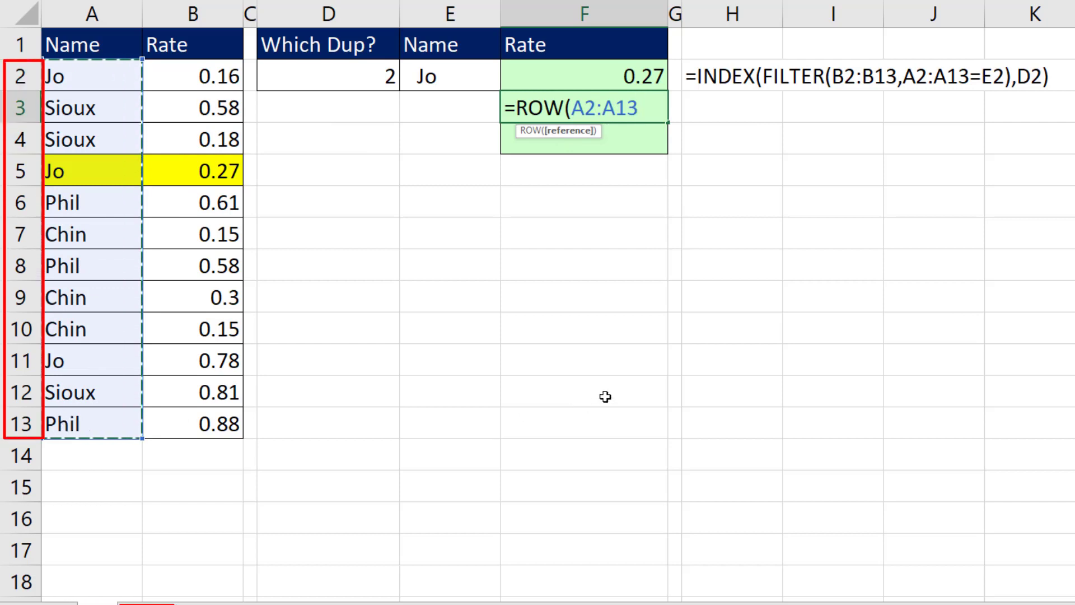
{"action": "type", "text": ")-"}
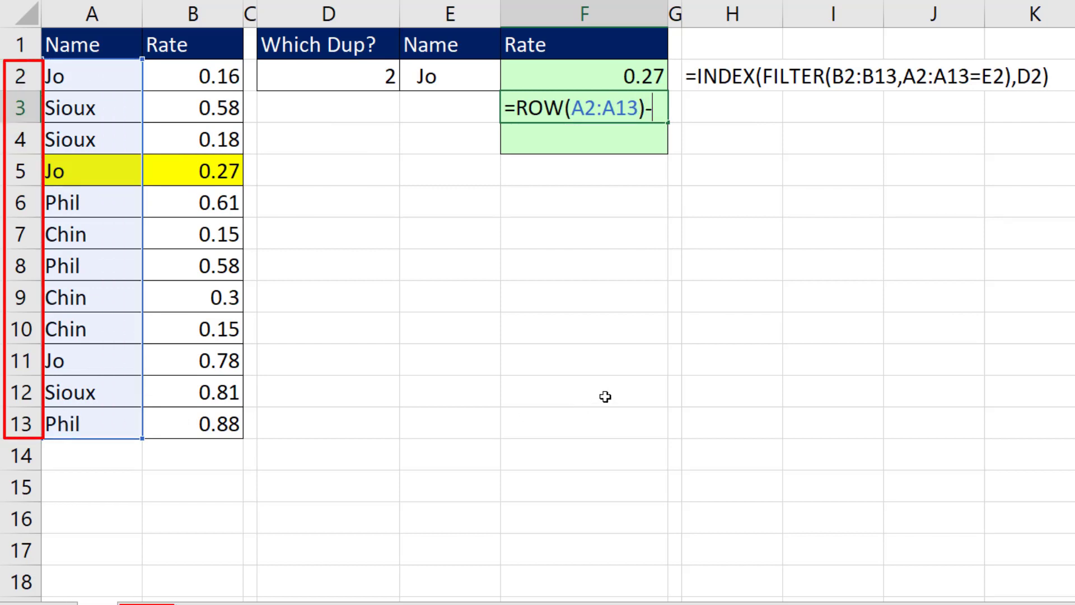
{"action": "type", "text": "row"}
{"action": "key", "text": "Tab"}
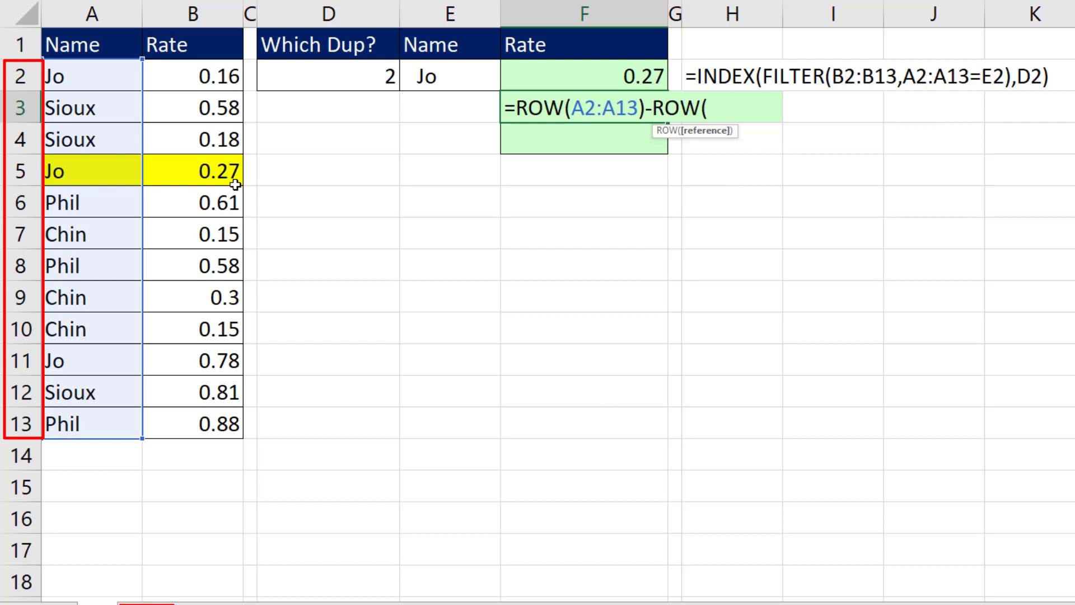
{"action": "left_click", "coordinate": [91, 83]}
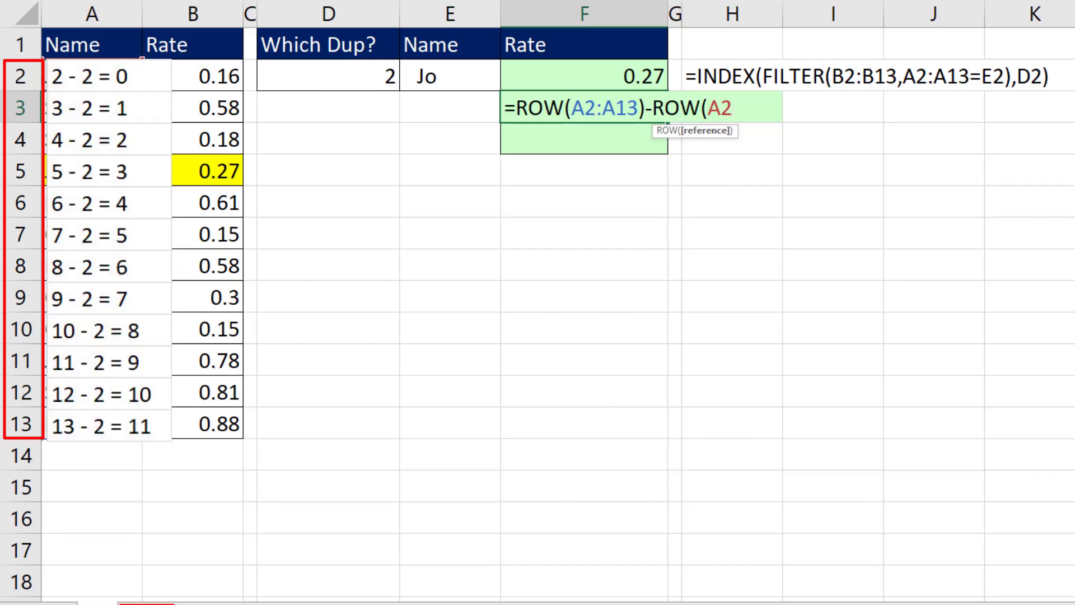
{"action": "type", "text": ")-1"}
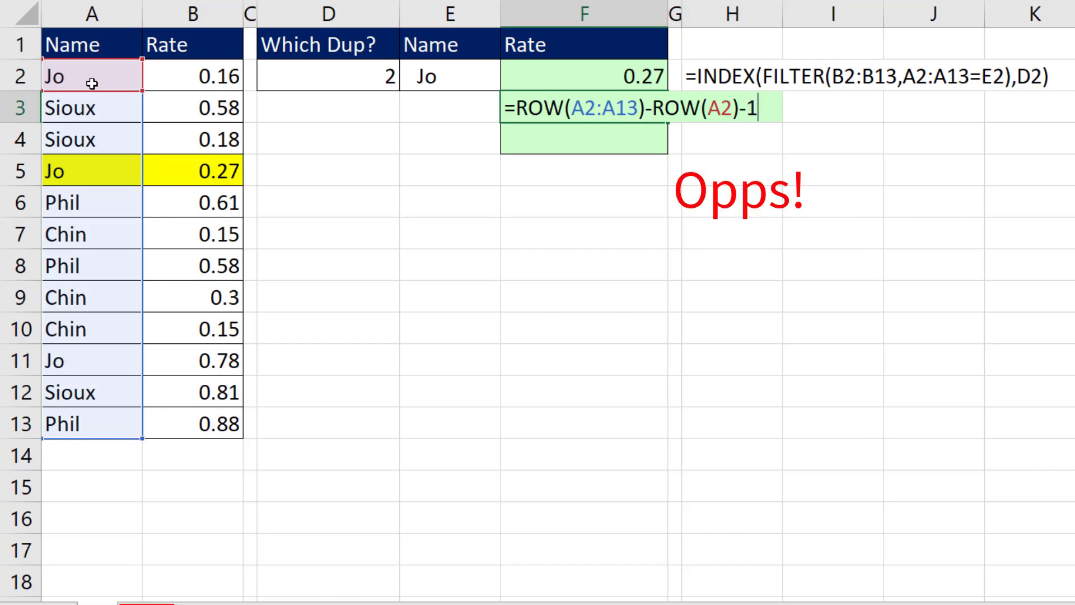
{"action": "key", "text": "F9"}
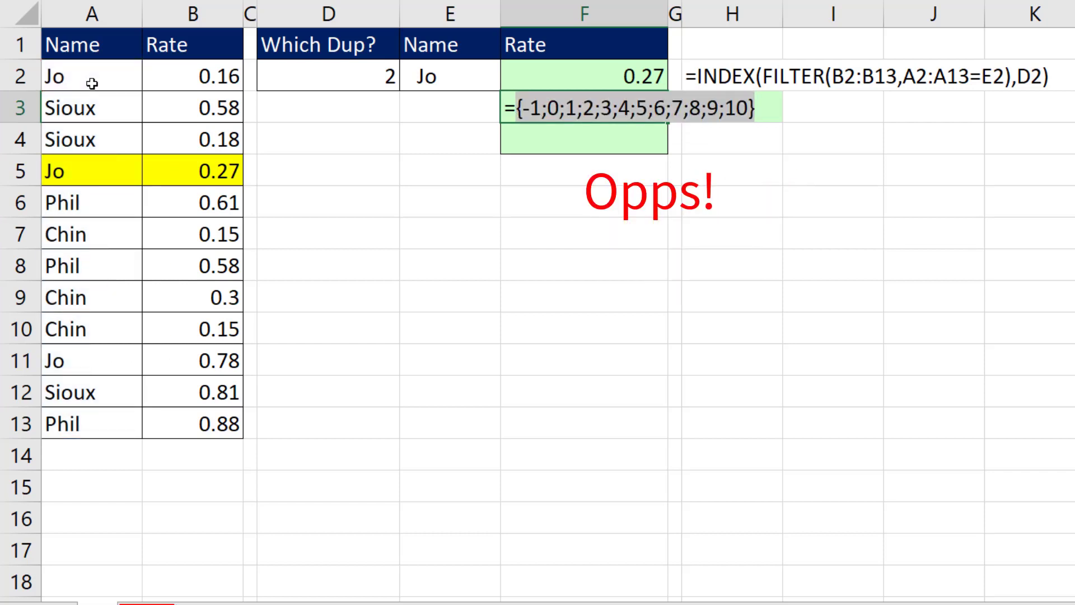
{"action": "key", "text": "ctrl+z"}
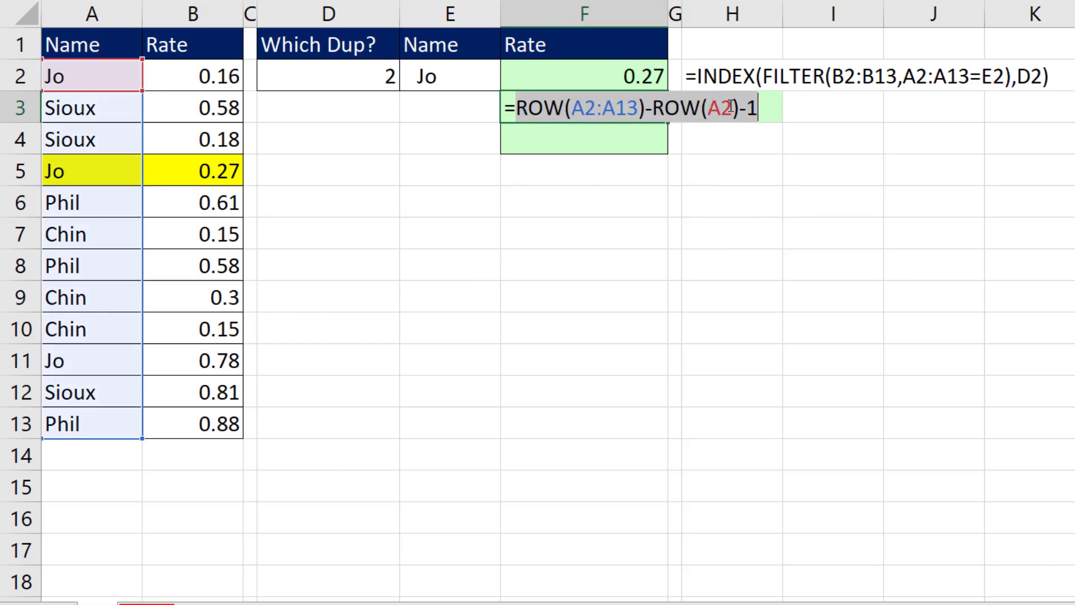
Step: Change the final -1 to +1 and confirm the positions run 1 to 12
{"action": "key", "text": "Left"}
{"action": "key", "text": "BackSpace"}
{"action": "type", "text": "+"}
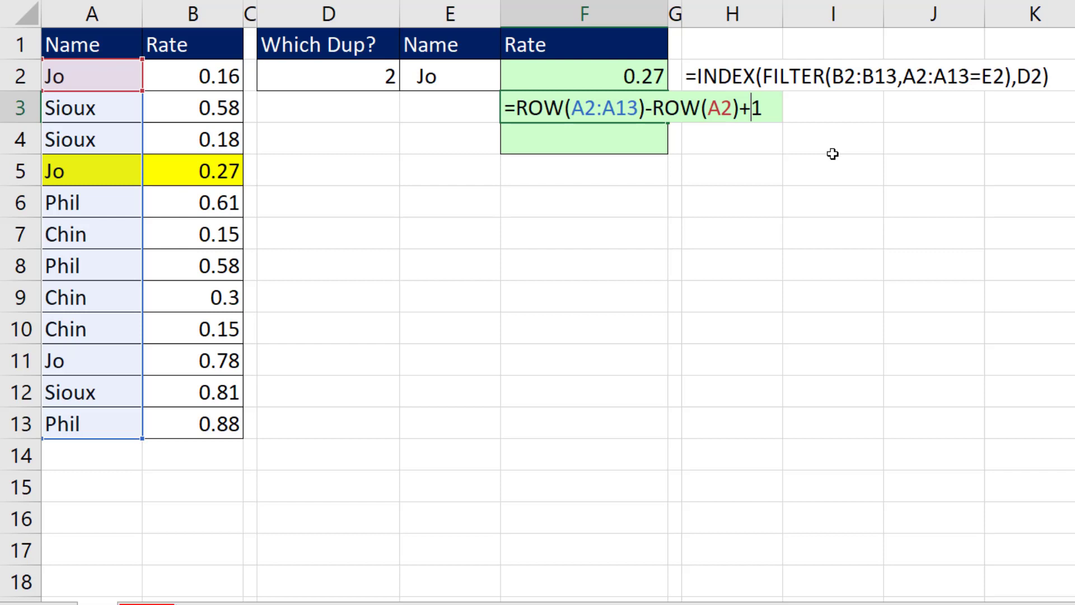
{"action": "key", "text": "F9"}
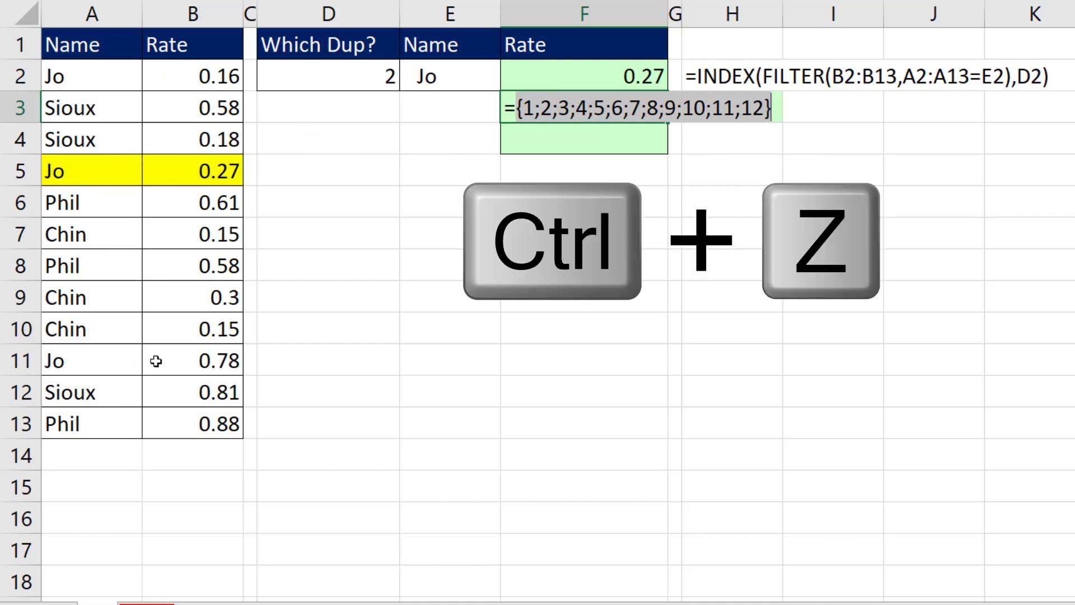
{"action": "key", "text": "ctrl+z"}
Step: Parenthesize the ROW expression and divide it by (A2:A13=E2), previewing 1, 4, 10 for Jo
{"action": "key", "text": "Left"}
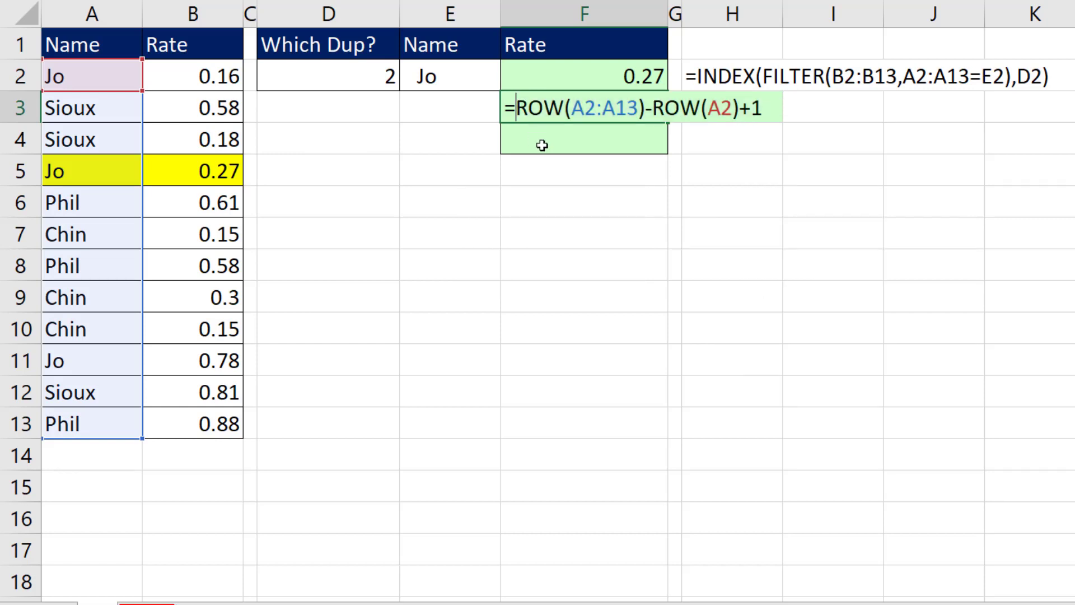
{"action": "type", "text": "("}
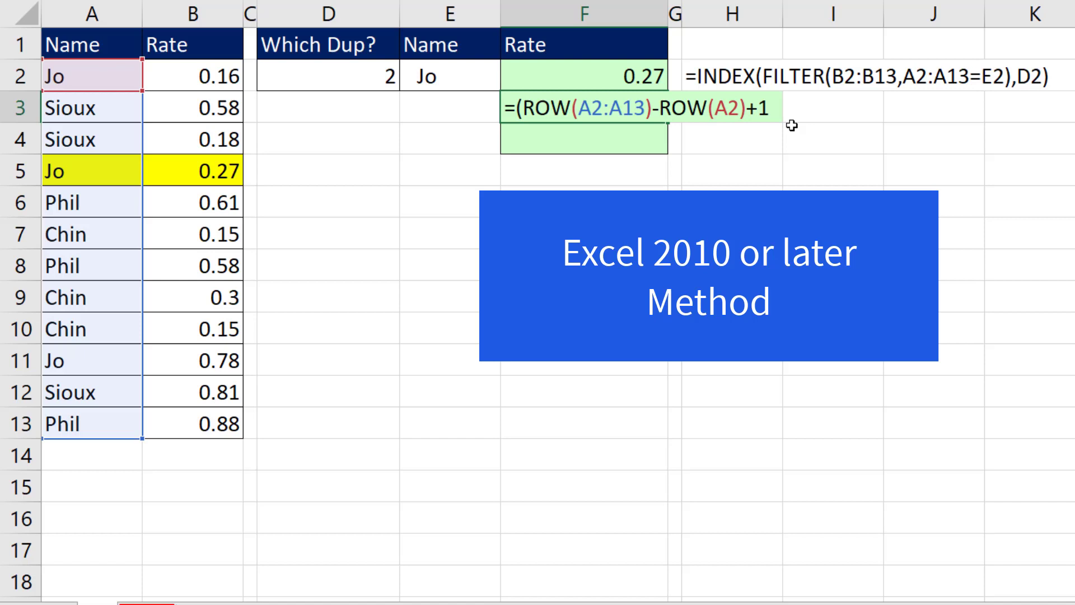
{"action": "type", "text": ")"}
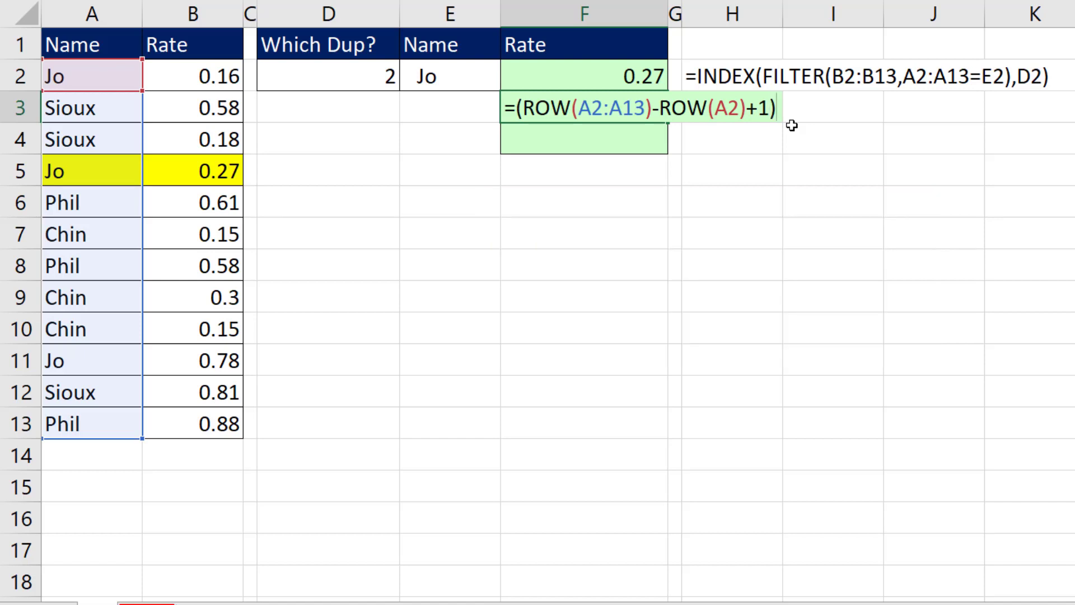
{"action": "type", "text": "/("}
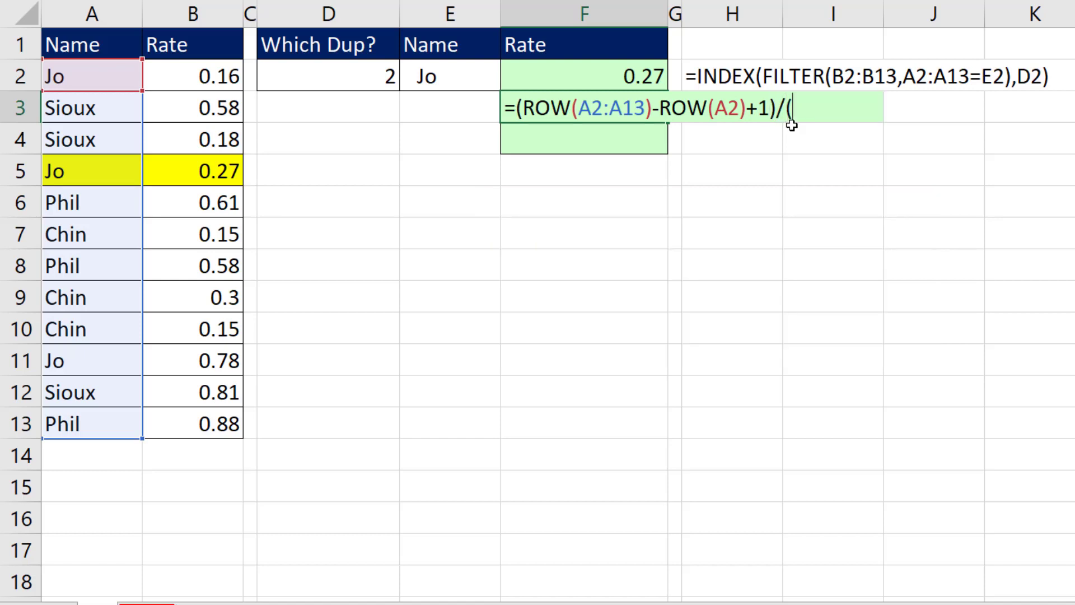
{"action": "left_click_drag", "start_coordinate": [90, 76], "coordinate": [83, 417]}
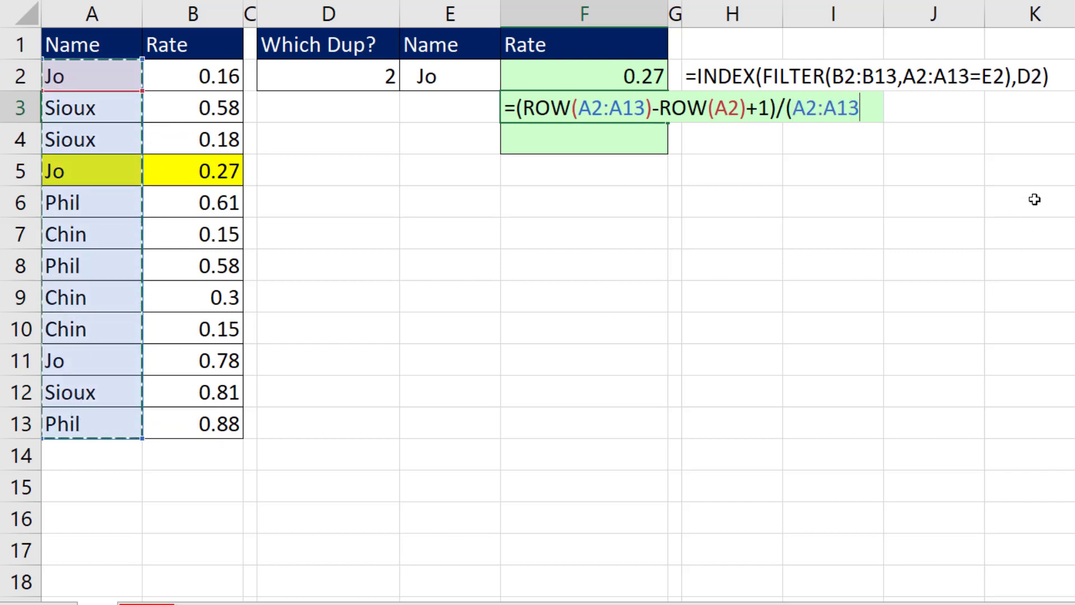
{"action": "type", "text": "="}
{"action": "left_click", "coordinate": [468, 79]}
{"action": "type", "text": ")"}
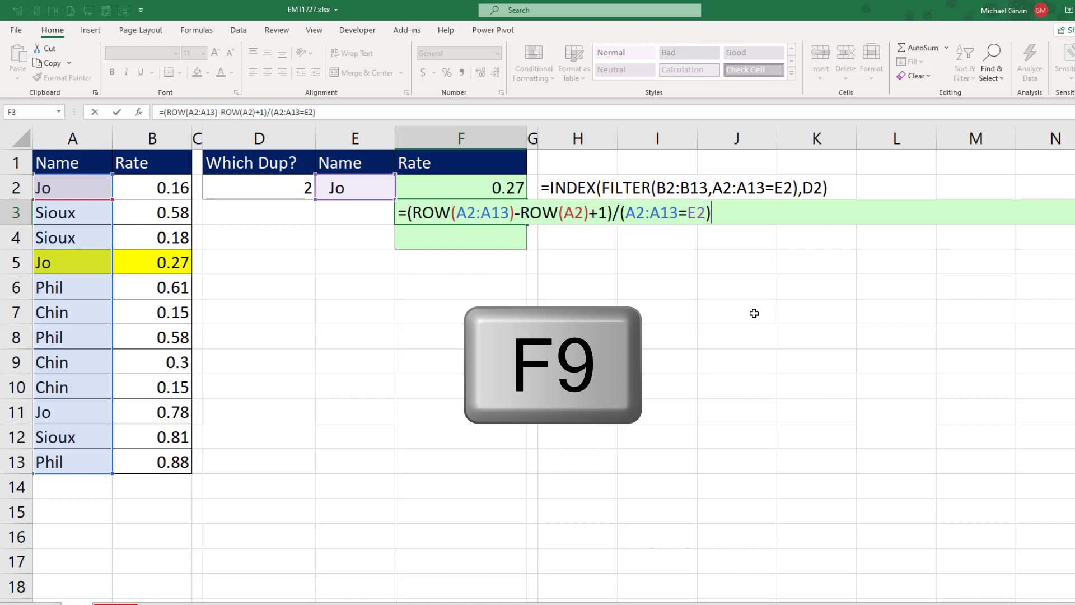
{"action": "key", "text": "F9"}
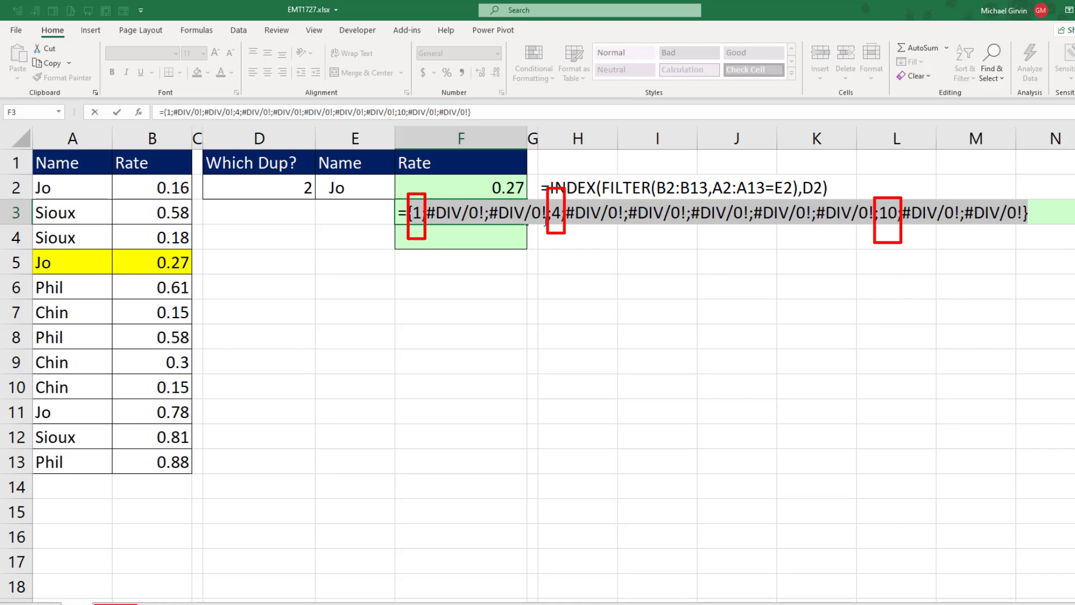
{"action": "key", "text": "ctrl+z"}
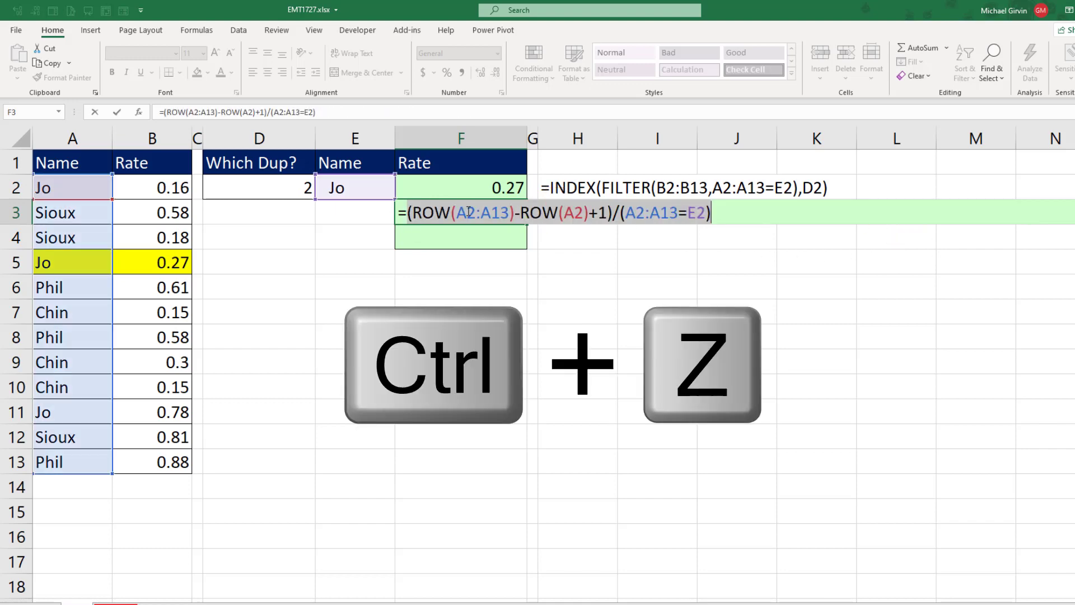
Step: Wrap the division in AGGREGATE(15,6,…,D2), using SMALL and ignoring errors, and commit
{"action": "left_click", "coordinate": [405, 216]}
{"action": "type", "text": "ag"}
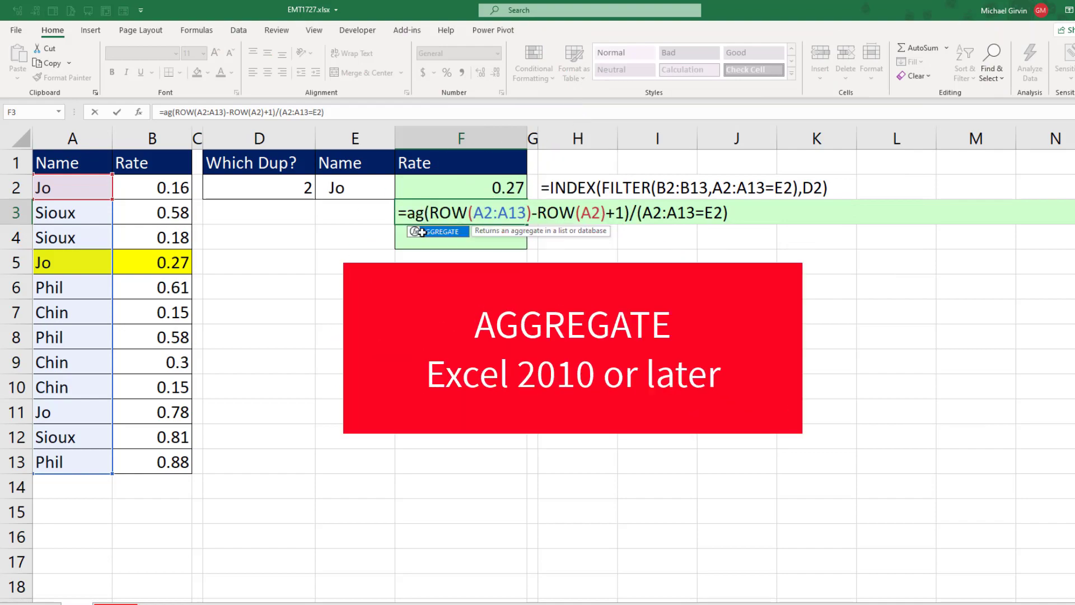
{"action": "double_click", "coordinate": [421, 232]}
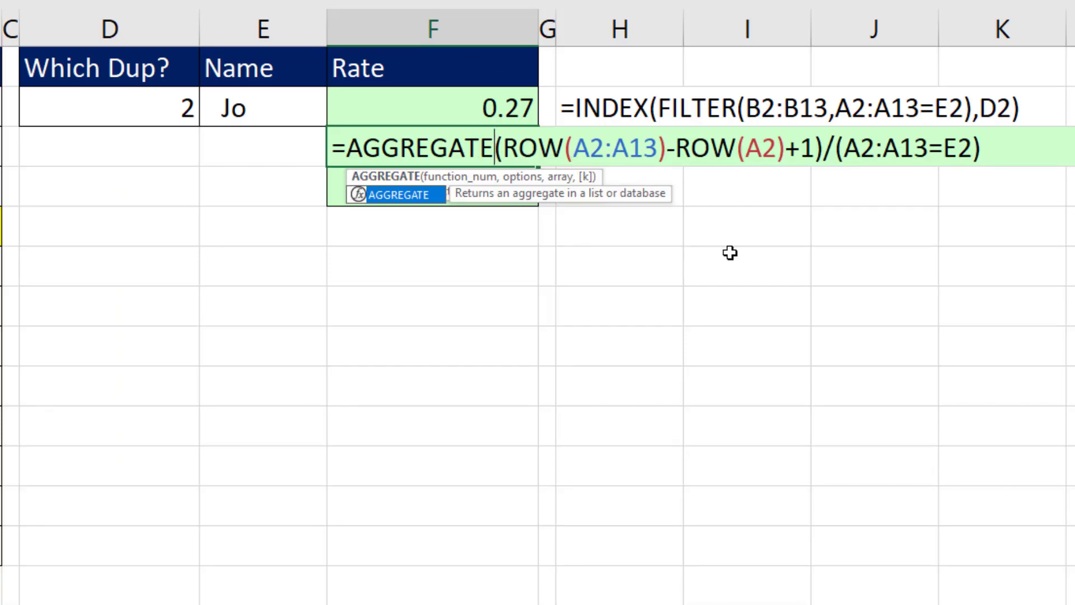
{"action": "type", "text": "("}
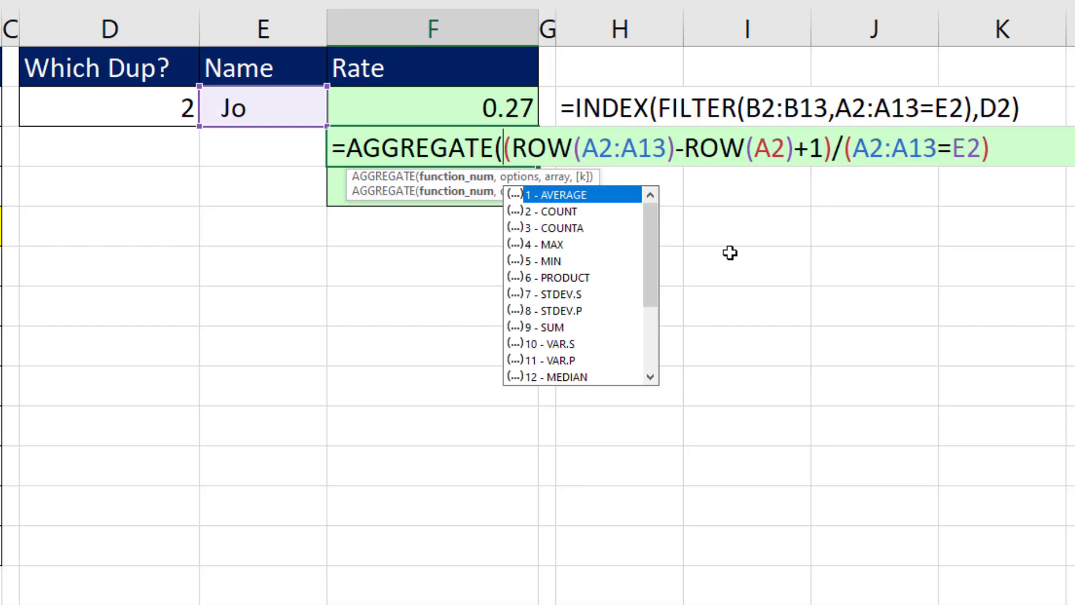
{"action": "key", "text": "Up"}
{"action": "key", "text": "Up"}
{"action": "key", "text": "Up"}
{"action": "key", "text": "Up"}
{"action": "key", "text": "Up"}
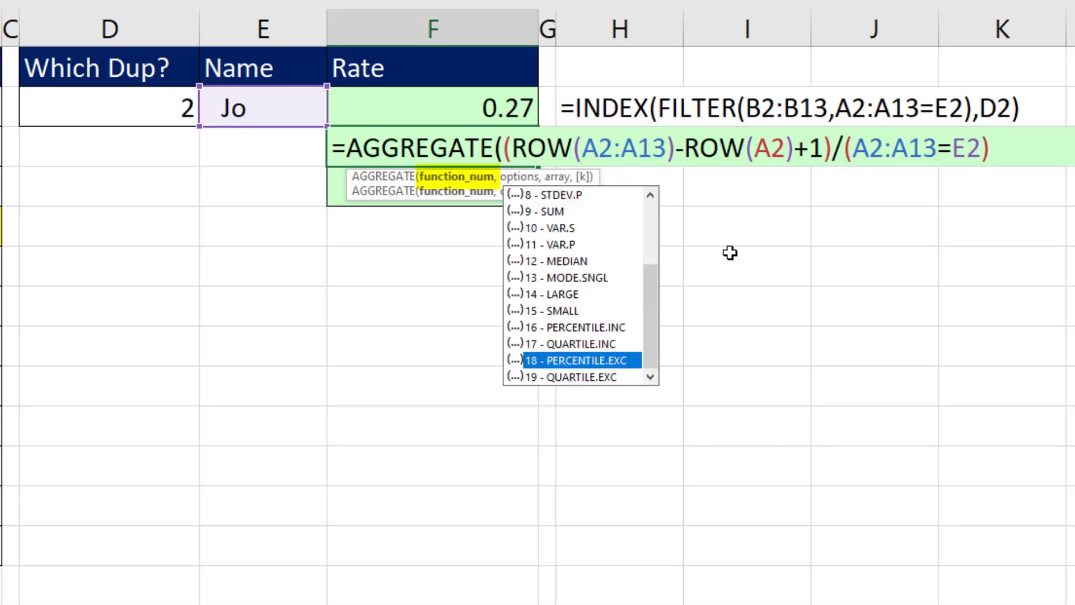
{"action": "key", "text": "Tab"}
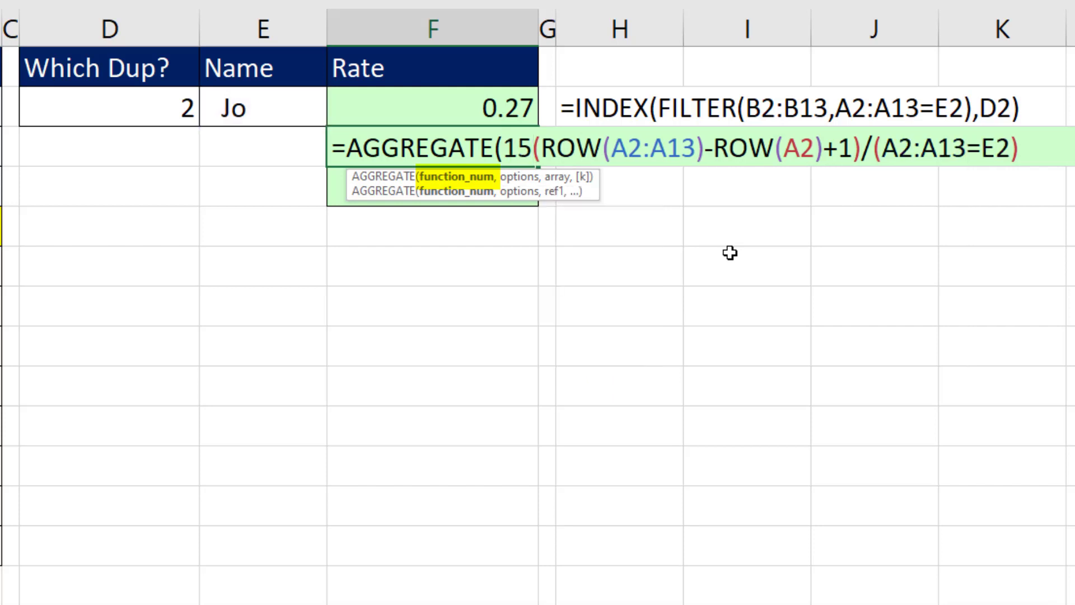
{"action": "type", "text": ","}
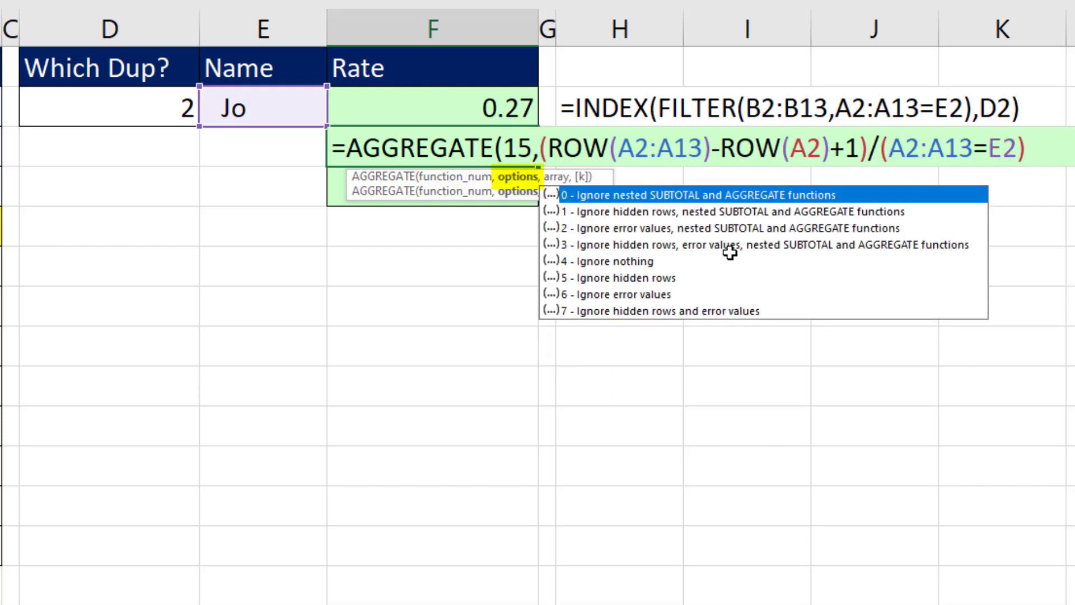
{"action": "key", "text": "Down"}
{"action": "key", "text": "Down"}
{"action": "key", "text": "Down"}
{"action": "key", "text": "Down"}
{"action": "key", "text": "Down"}
{"action": "key", "text": "Down"}
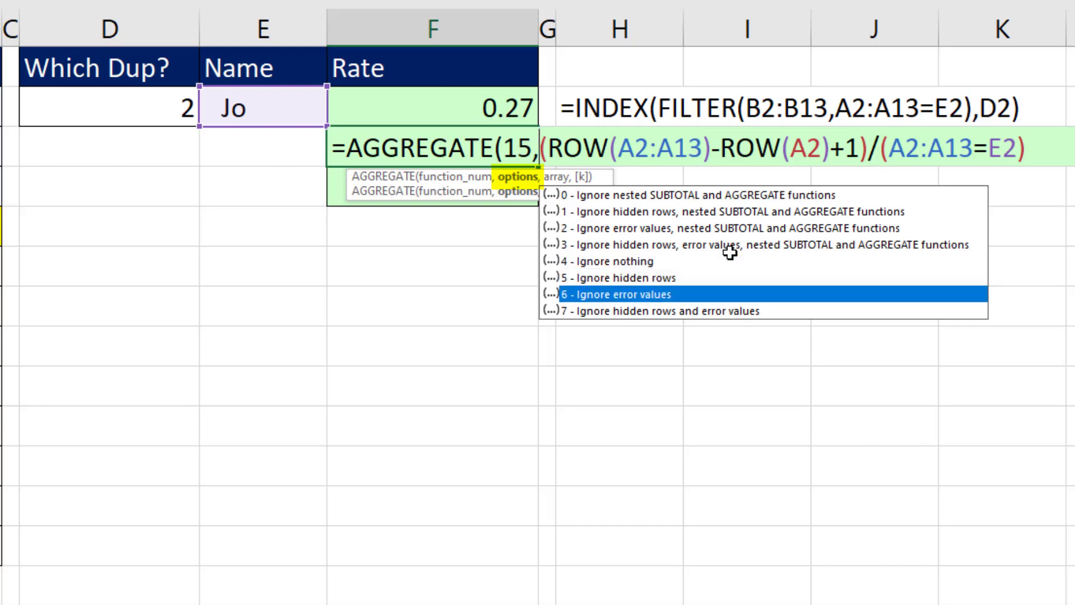
{"action": "key", "text": "Tab"}
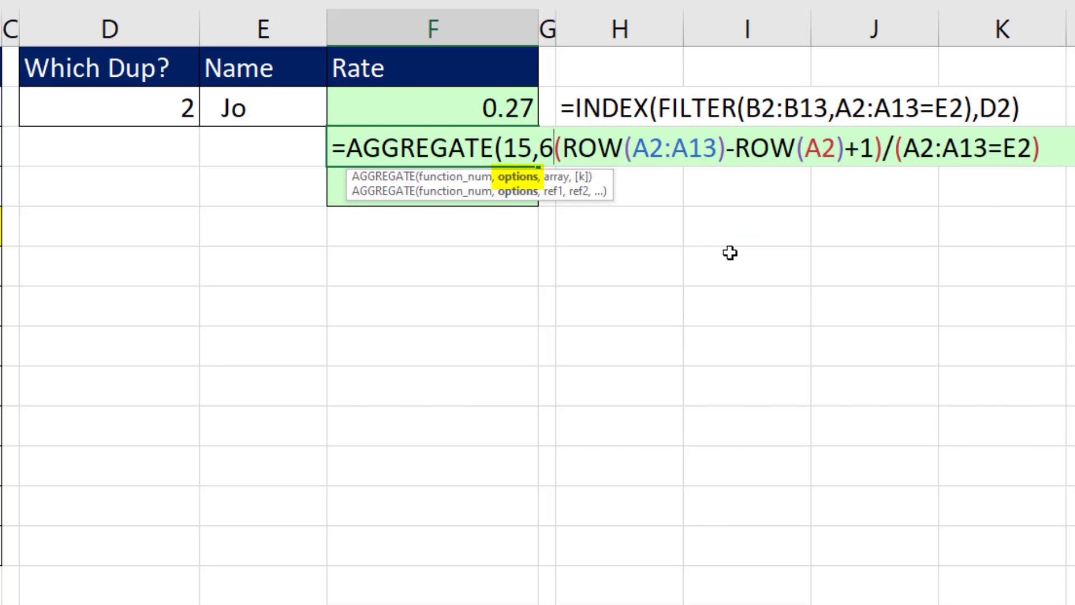
{"action": "type", "text": ",6"}
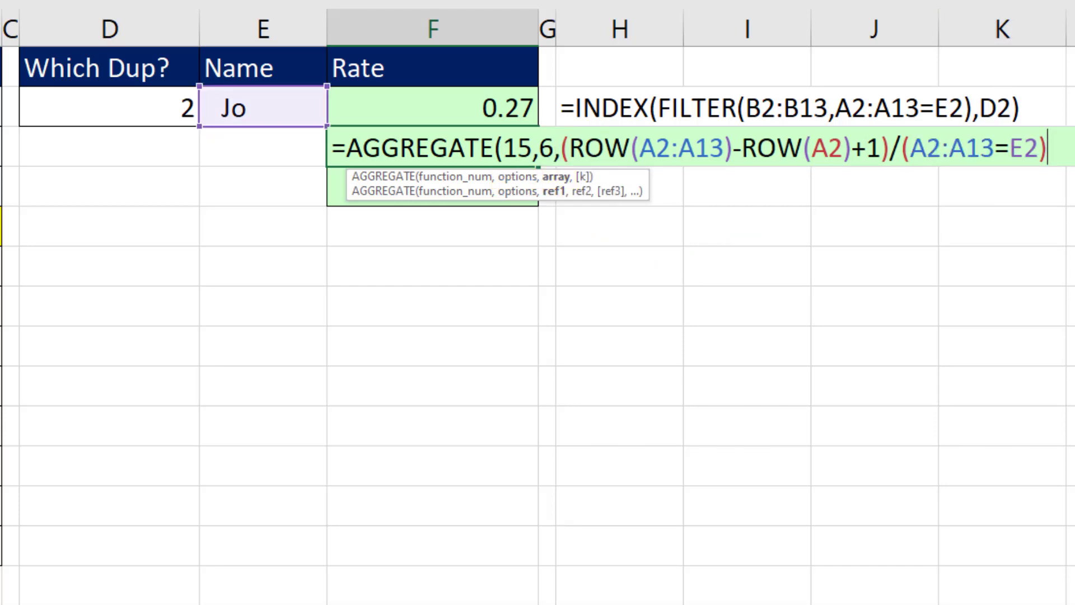
{"action": "type", "text": ","}
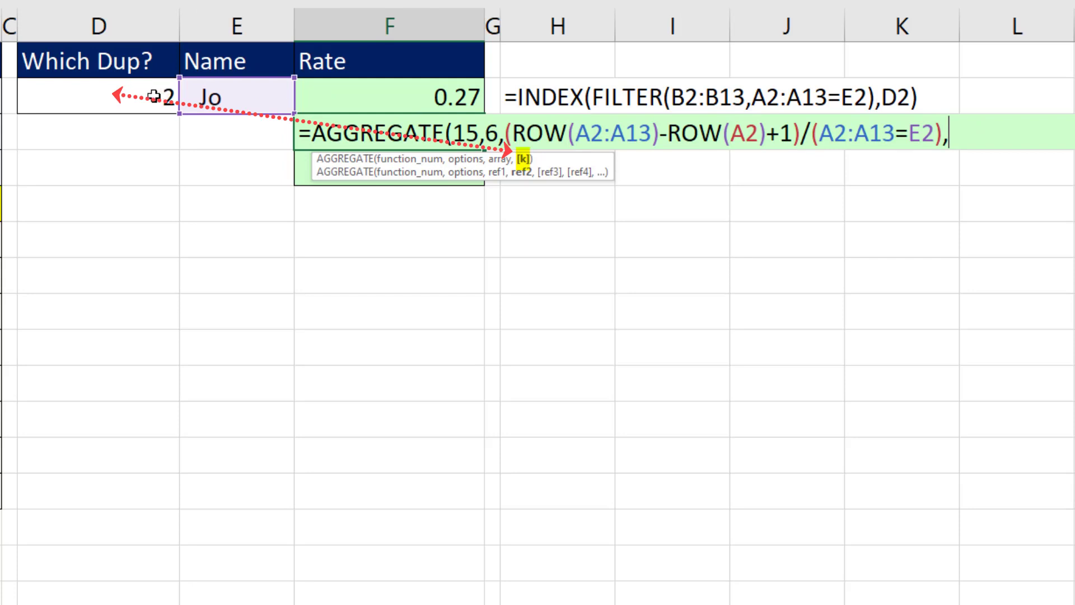
{"action": "left_click", "coordinate": [154, 96]}
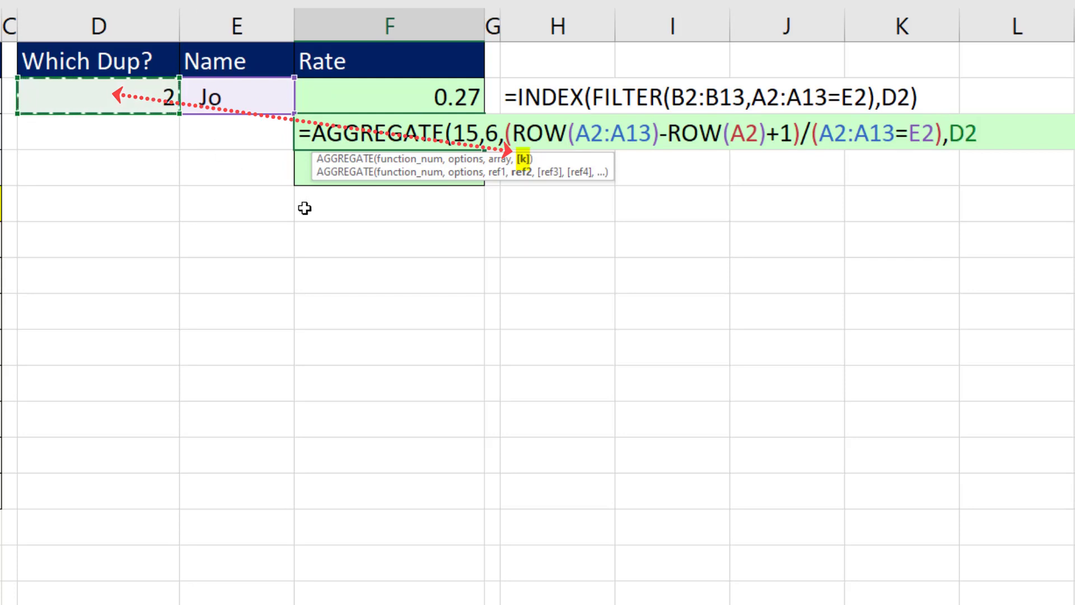
{"action": "type", "text": ")"}
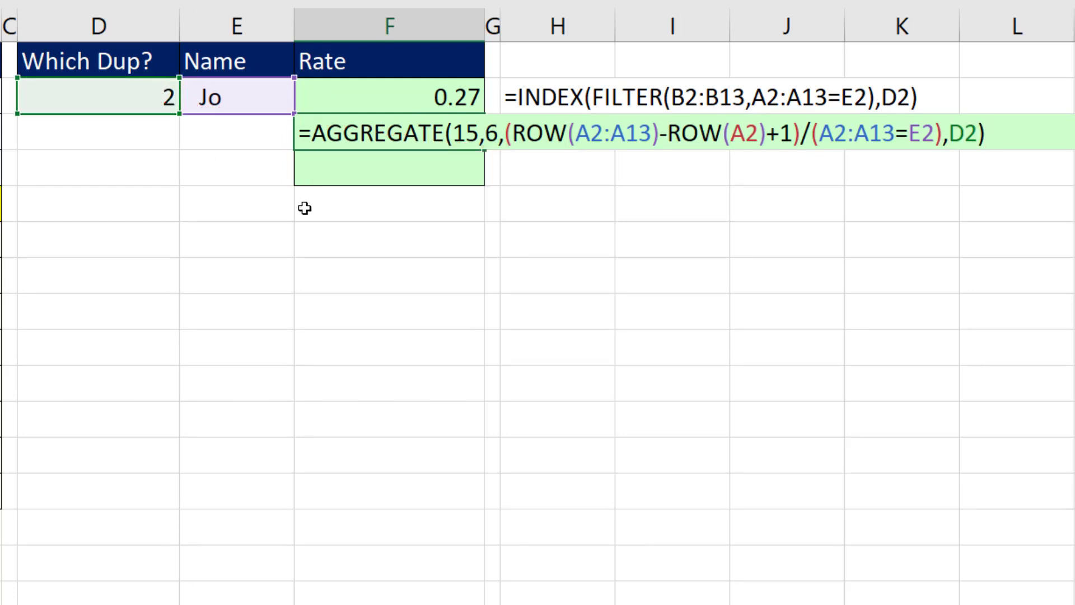
{"action": "key", "text": "Return"}
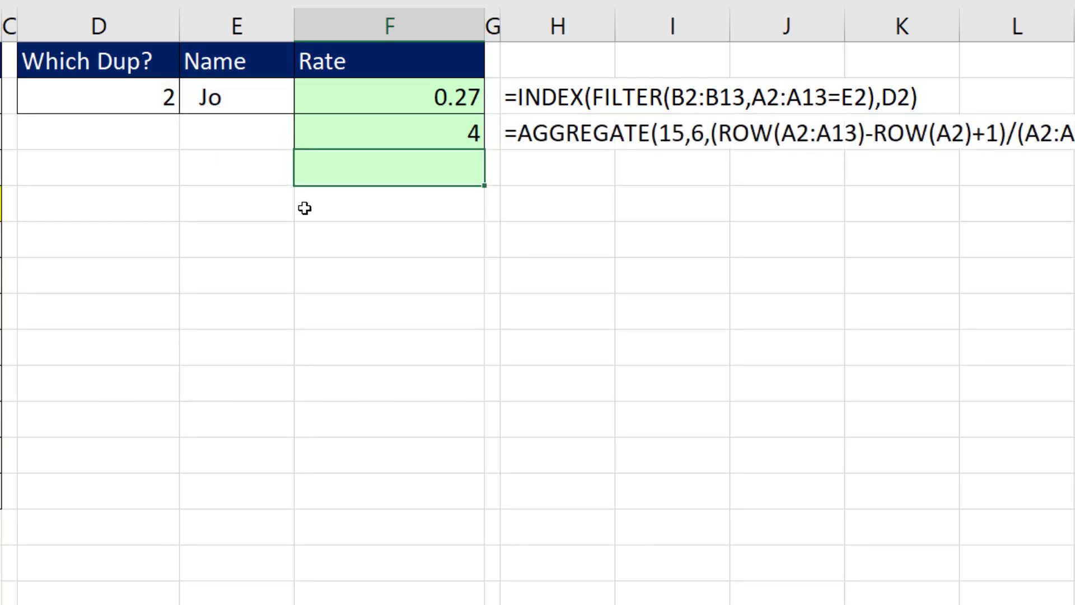
Step: Wrap the AGGREGATE in INDEX(B2:B13,…) so F3 returns Jo's second rate, 0.27
{"action": "double_click", "coordinate": [429, 137]}
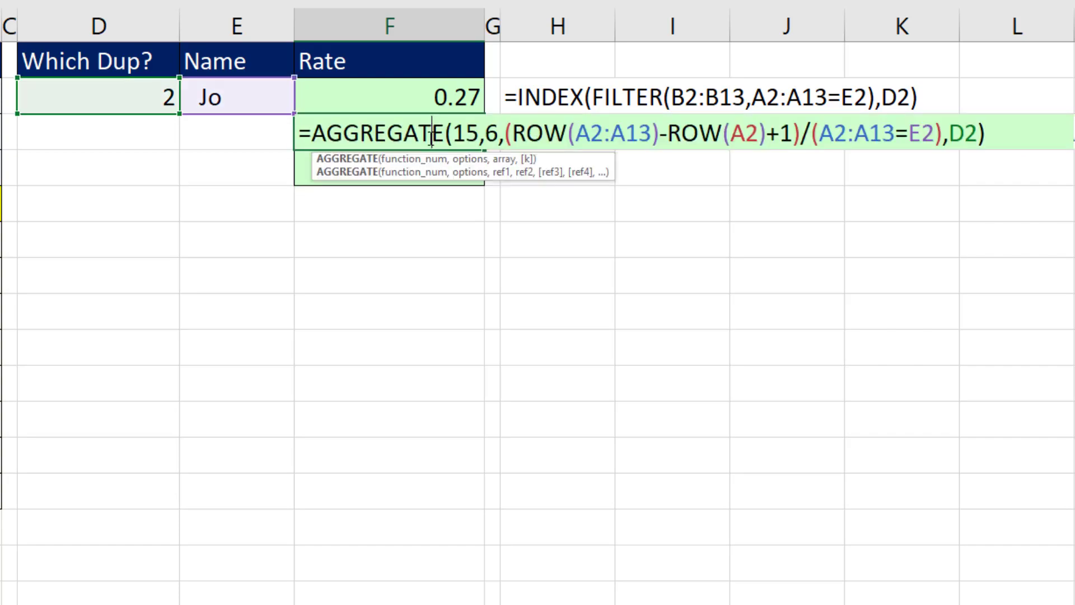
{"action": "left_click", "coordinate": [314, 132]}
{"action": "type", "text": "index("}
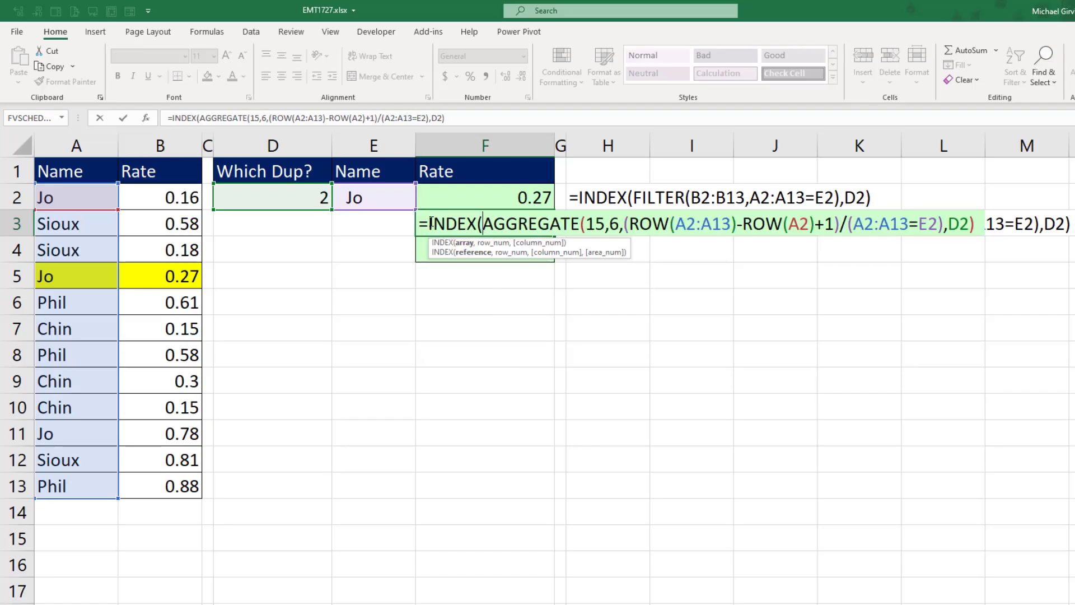
{"action": "left_click_drag", "start_coordinate": [163, 197], "coordinate": [173, 475]}
{"action": "type", "text": ","}
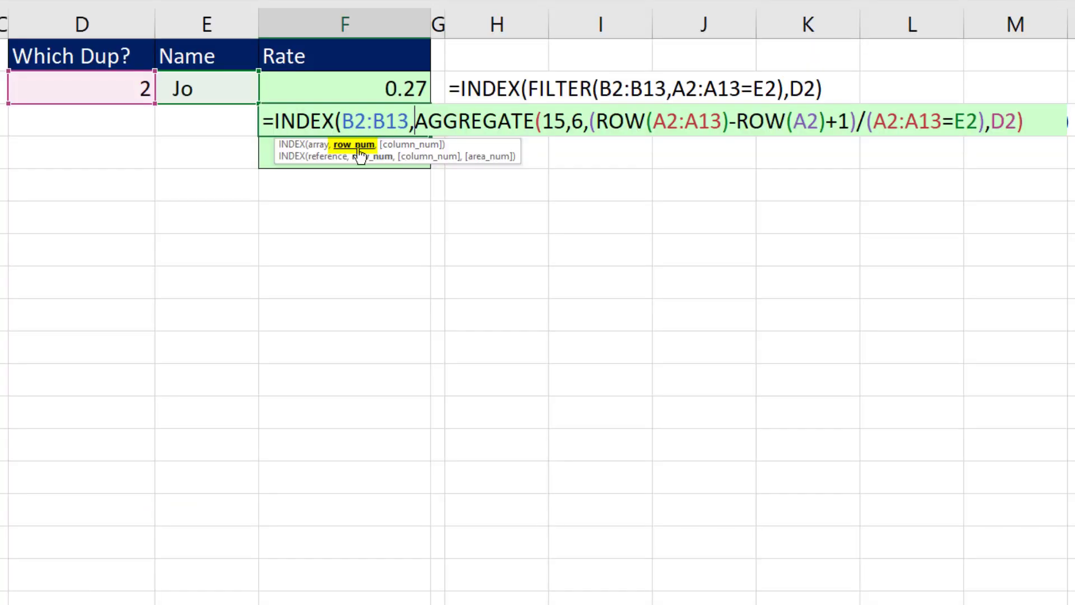
{"action": "left_click", "coordinate": [493, 243]}
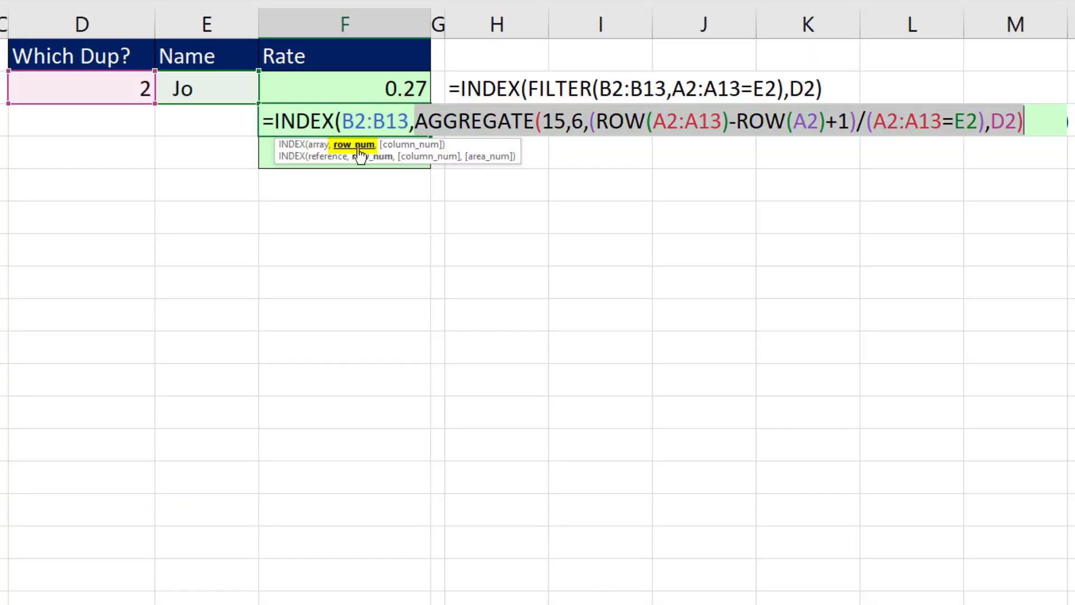
{"action": "left_click", "coordinate": [1040, 116]}
{"action": "type", "text": ")"}
{"action": "key", "text": "Return"}
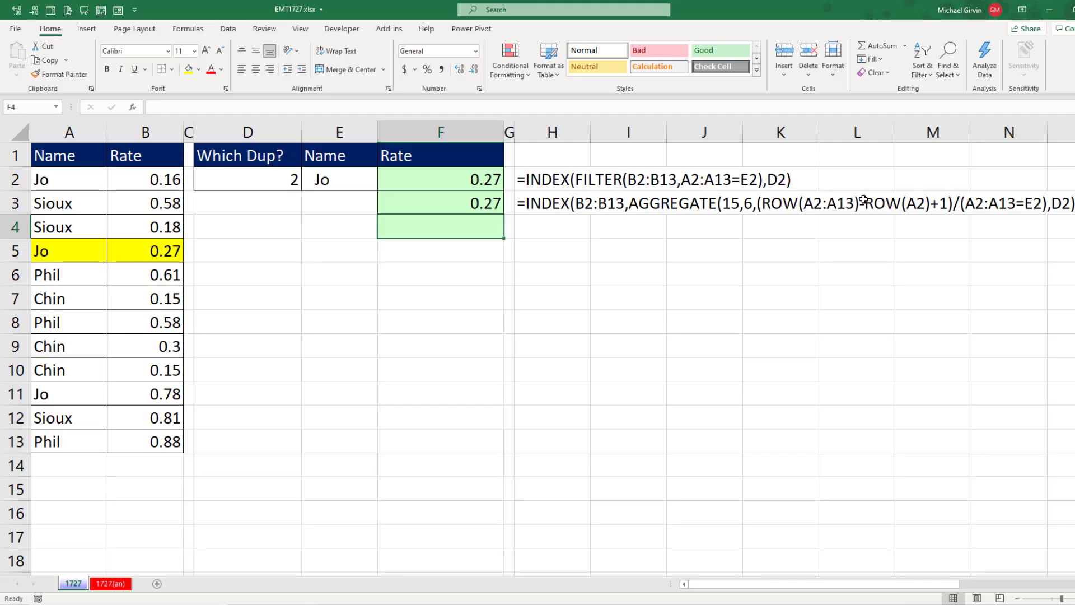
{"action": "key", "text": "Up"}
{"action": "key", "text": "F2"}
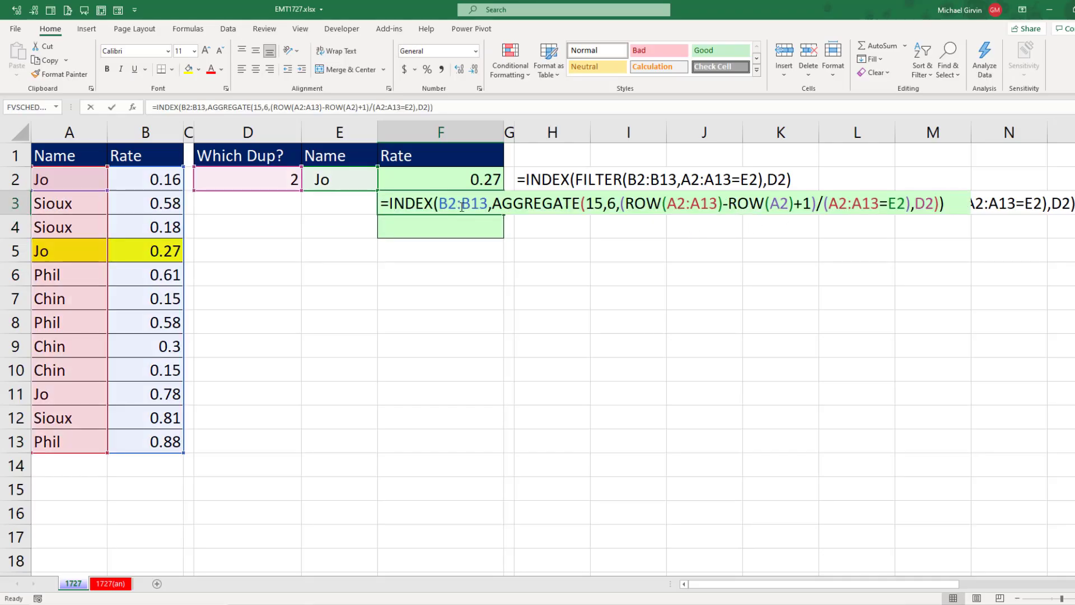
Step: Copy ROW(A2:A13)-ROW(A2)+1, then A2:A13=E2, then =INDEX(B2:B13, from F3's formula
{"action": "left_click", "coordinate": [630, 204]}
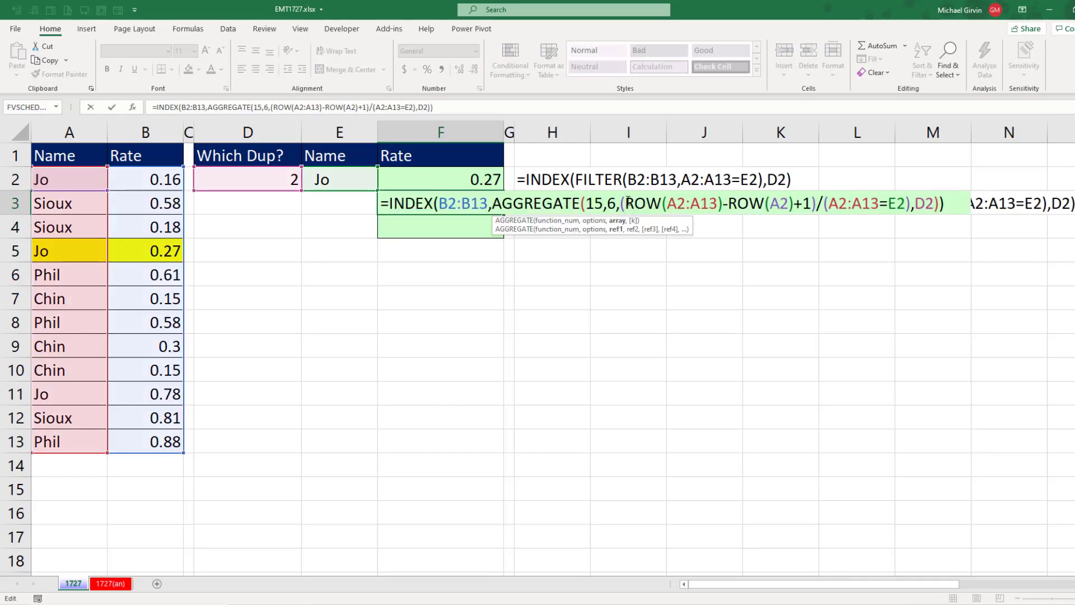
{"action": "left_click_drag", "start_coordinate": [629, 204], "coordinate": [808, 208]}
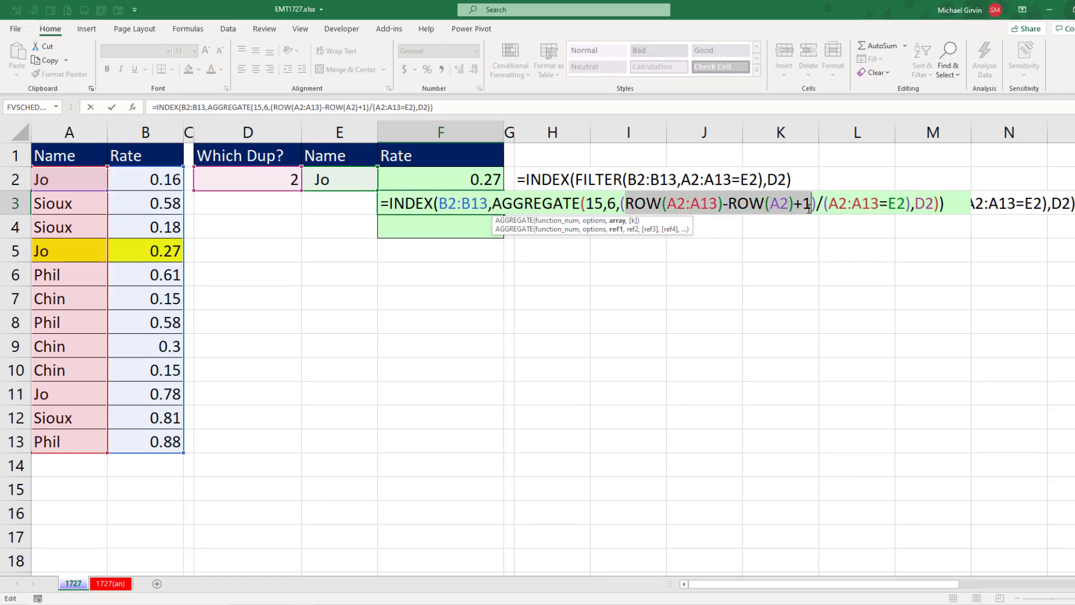
{"action": "key", "text": "ctrl+c"}
{"action": "key", "text": "ctrl+c"}
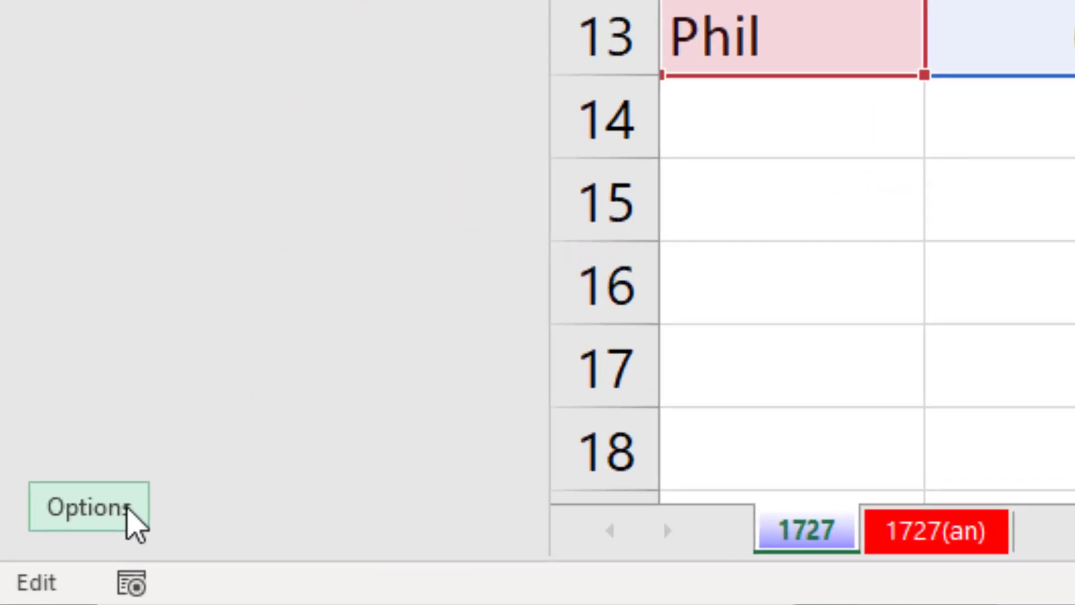
{"action": "left_click", "coordinate": [84, 510]}
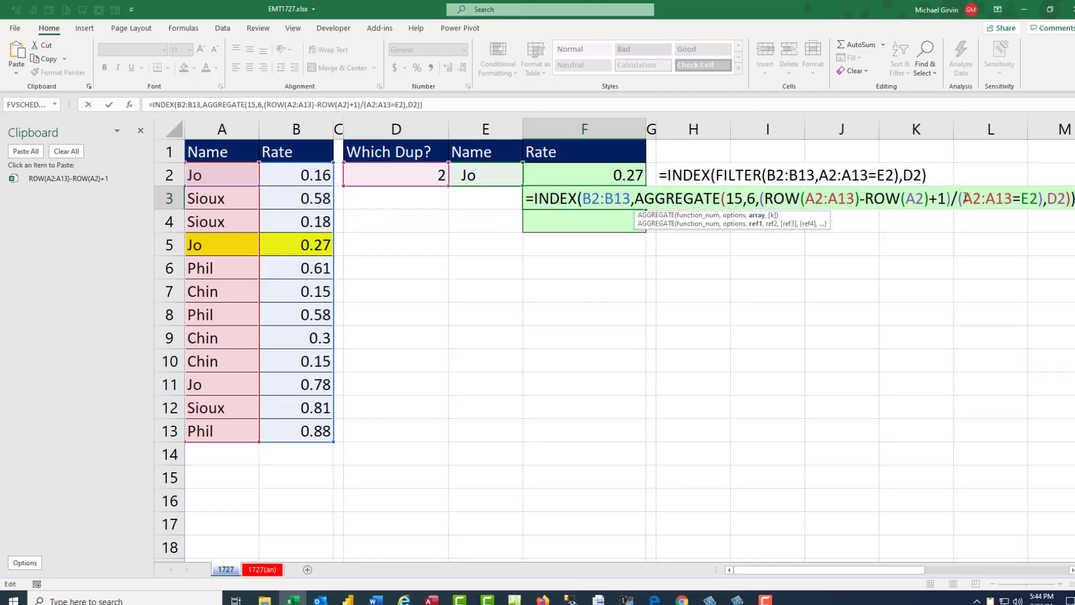
{"action": "key", "text": "shift+Right"}
{"action": "key", "text": "shift+Right"}
{"action": "key", "text": "shift+Right"}
{"action": "key", "text": "shift+Right"}
{"action": "key", "text": "shift+Right"}
{"action": "key", "text": "shift+Right"}
{"action": "key", "text": "shift+Right"}
{"action": "key", "text": "shift+Right"}
{"action": "key", "text": "shift+Right"}
{"action": "key", "text": "shift+Right"}
{"action": "key", "text": "ctrl+c"}
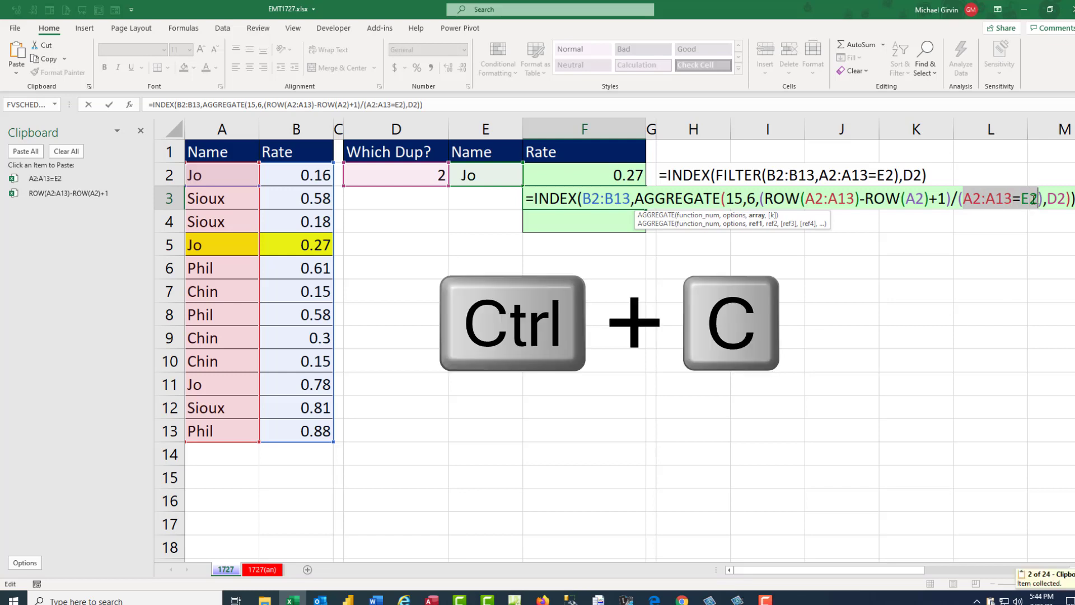
{"action": "left_click_drag", "start_coordinate": [526, 199], "coordinate": [632, 204]}
{"action": "key", "text": "ctrl+c"}
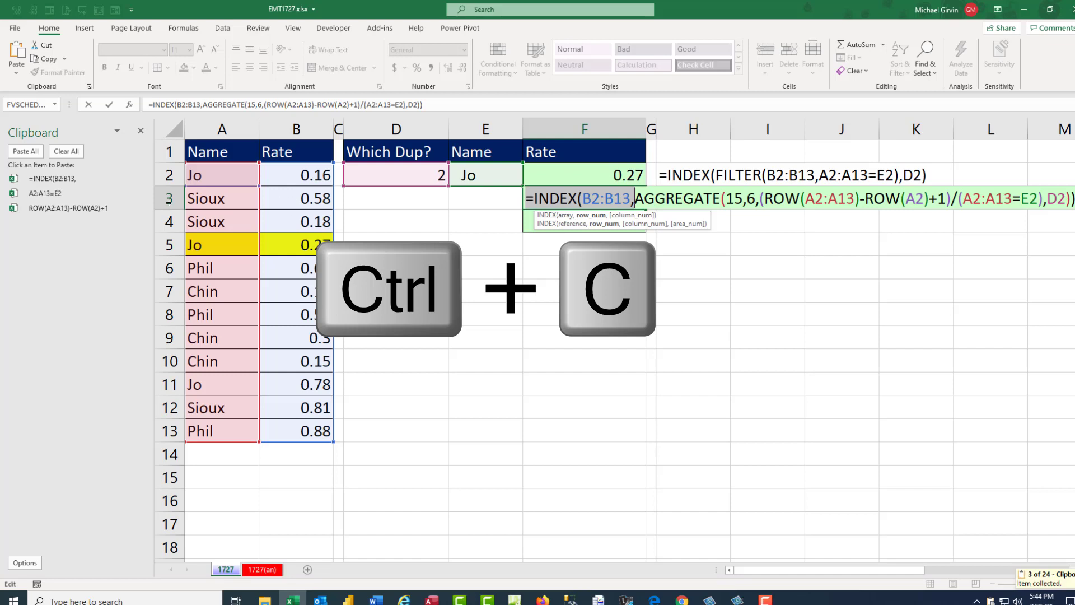
Step: Build =INDEX(B2:B13,SMALL(IF(A2:A13=E2,ROW(A2:A13)-ROW(A2)+1)) in F4 from the clipboard pieces
{"action": "key", "text": "Return"}
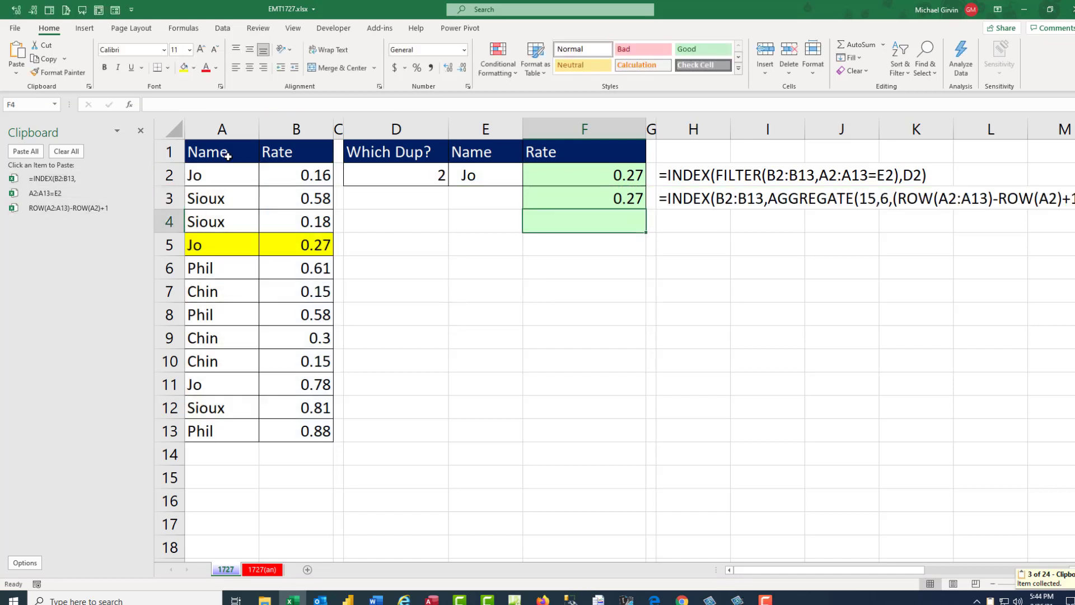
{"action": "key", "text": "F2"}
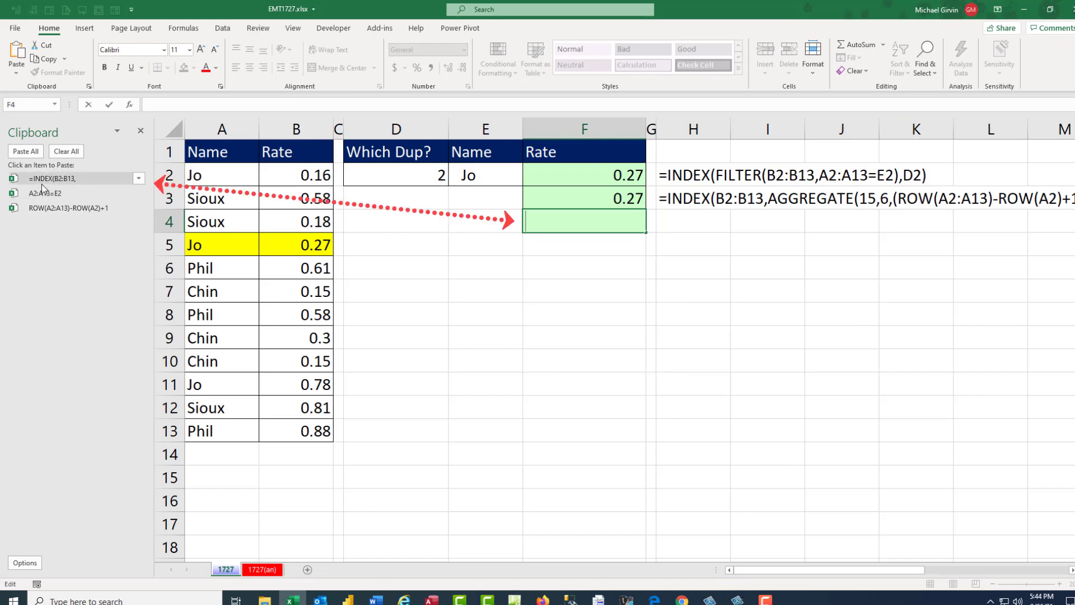
{"action": "left_click", "coordinate": [90, 178]}
{"action": "type", "text": "s"}
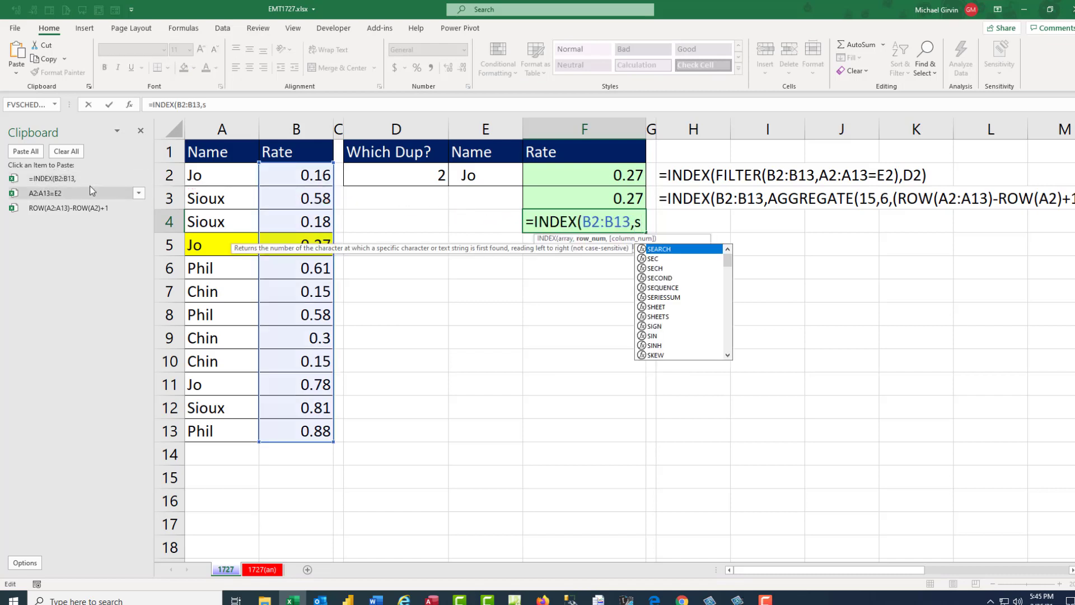
{"action": "type", "text": "m"}
{"action": "key", "text": "Tab"}
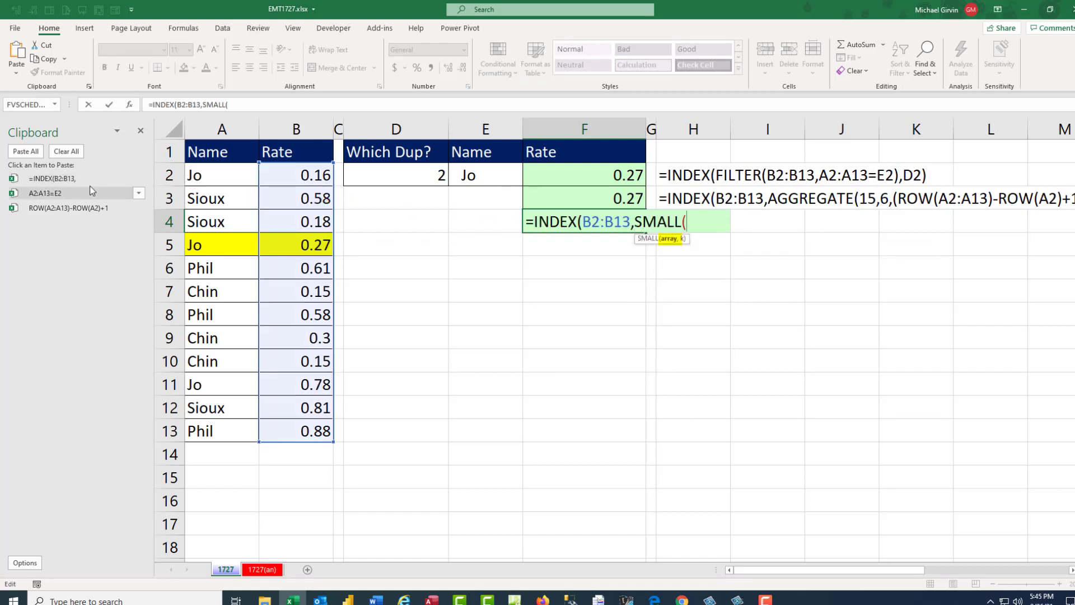
{"action": "type", "text": "if"}
{"action": "key", "text": "Tab"}
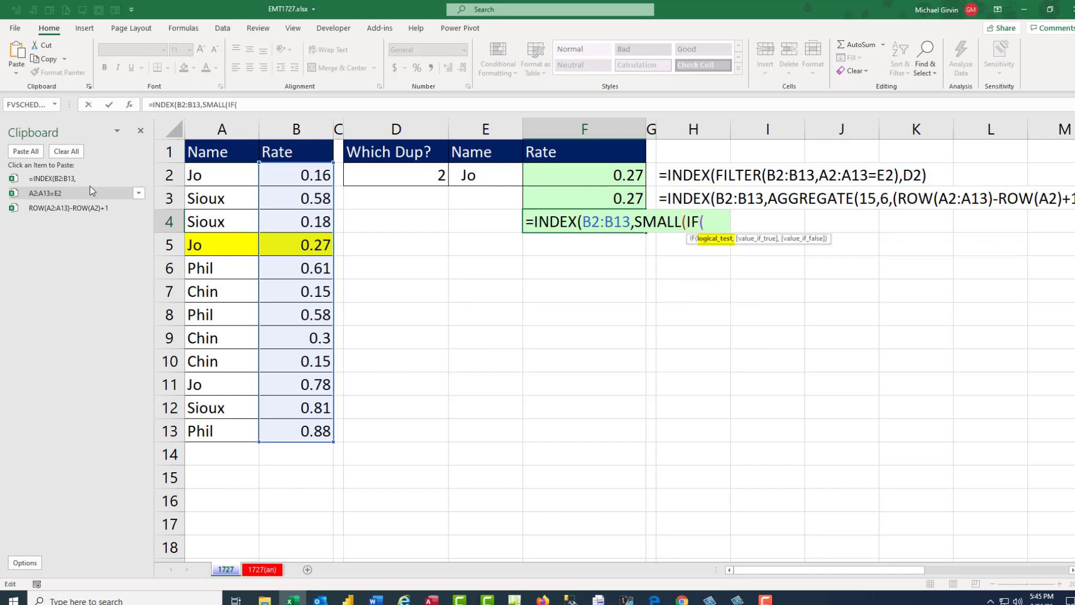
{"action": "left_click", "coordinate": [83, 196]}
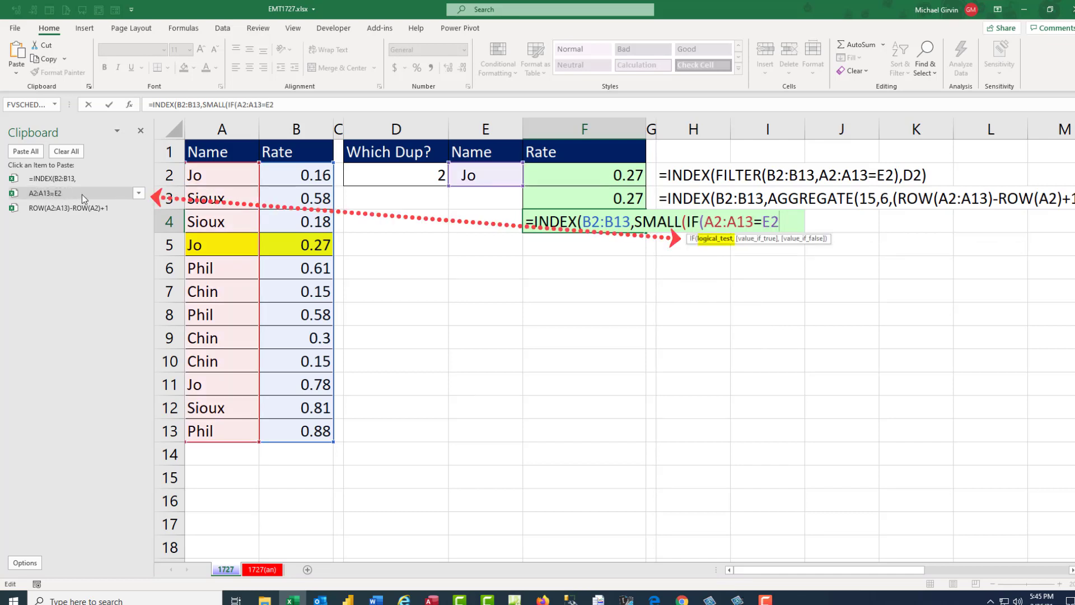
{"action": "type", "text": ","}
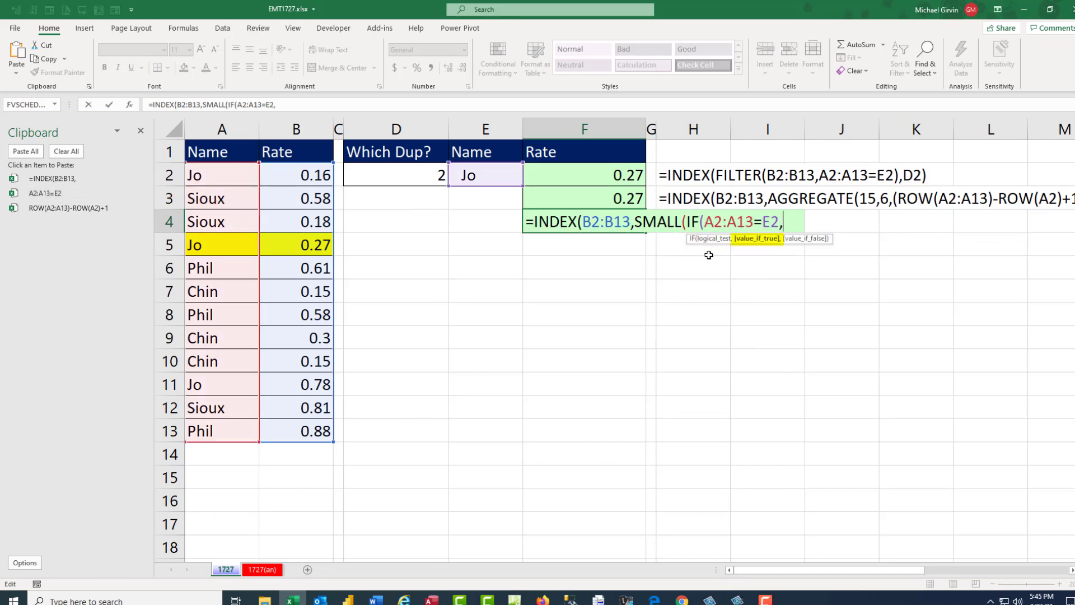
{"action": "left_click", "coordinate": [60, 214]}
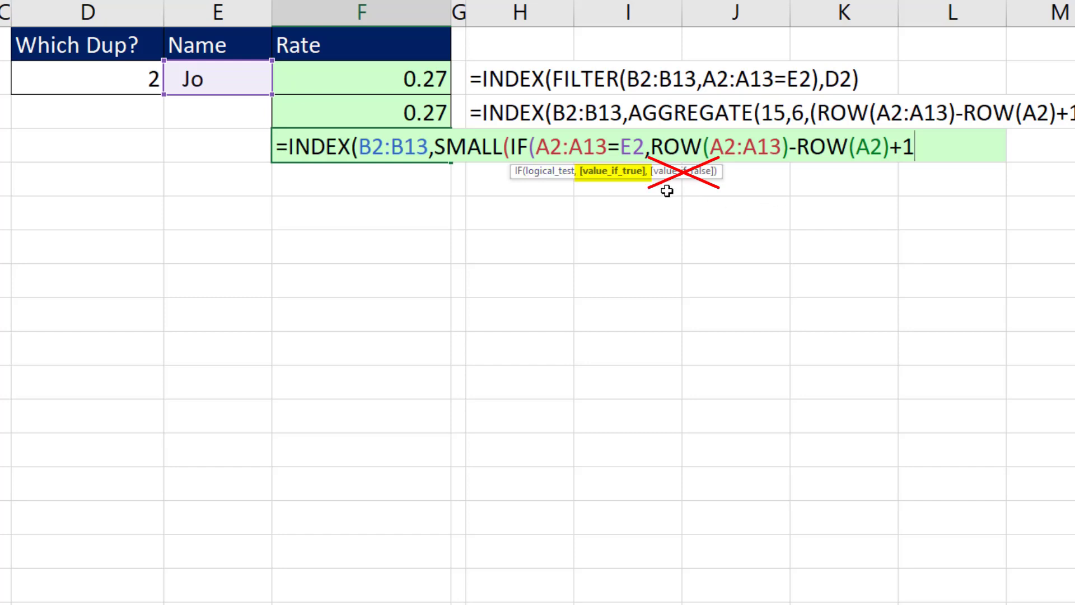
{"action": "type", "text": ")"}
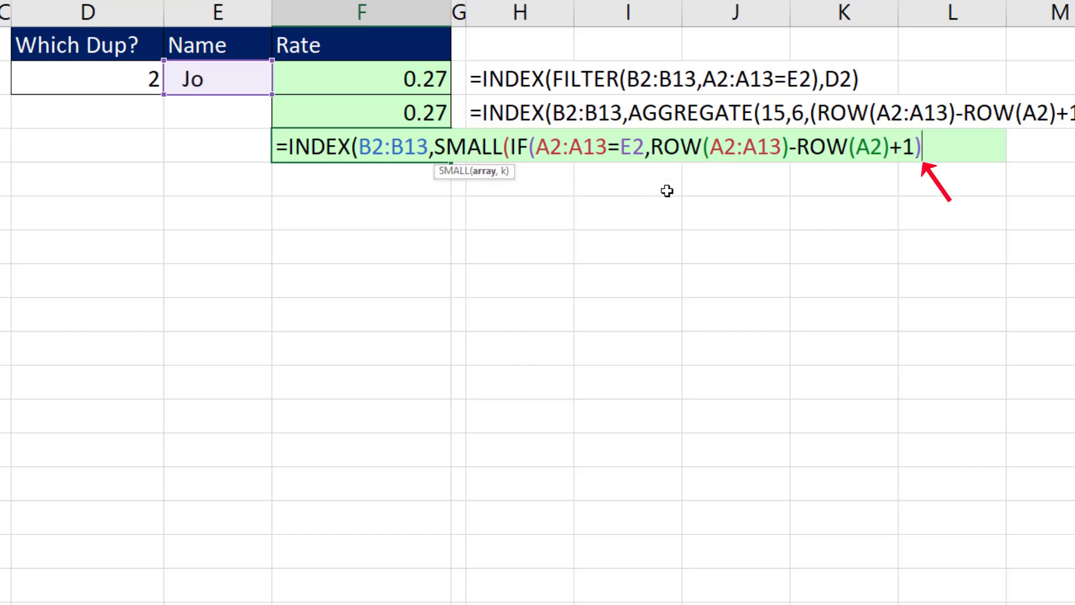
Step: Preview the IF array with F9, restore it, and add D2 as SMALL's k value
{"action": "left_click", "coordinate": [488, 172]}
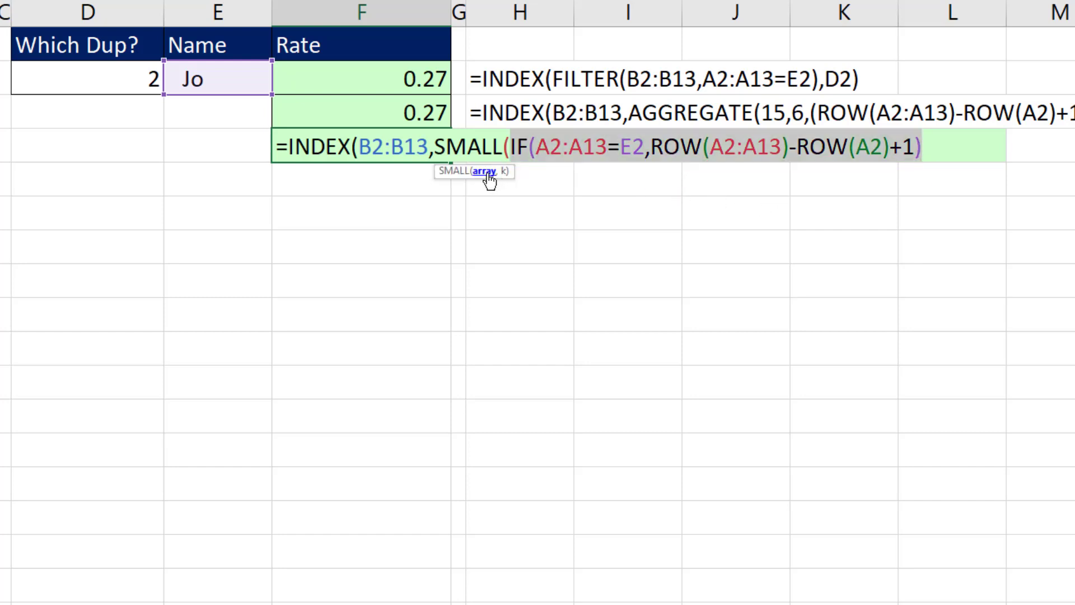
{"action": "key", "text": "F9"}
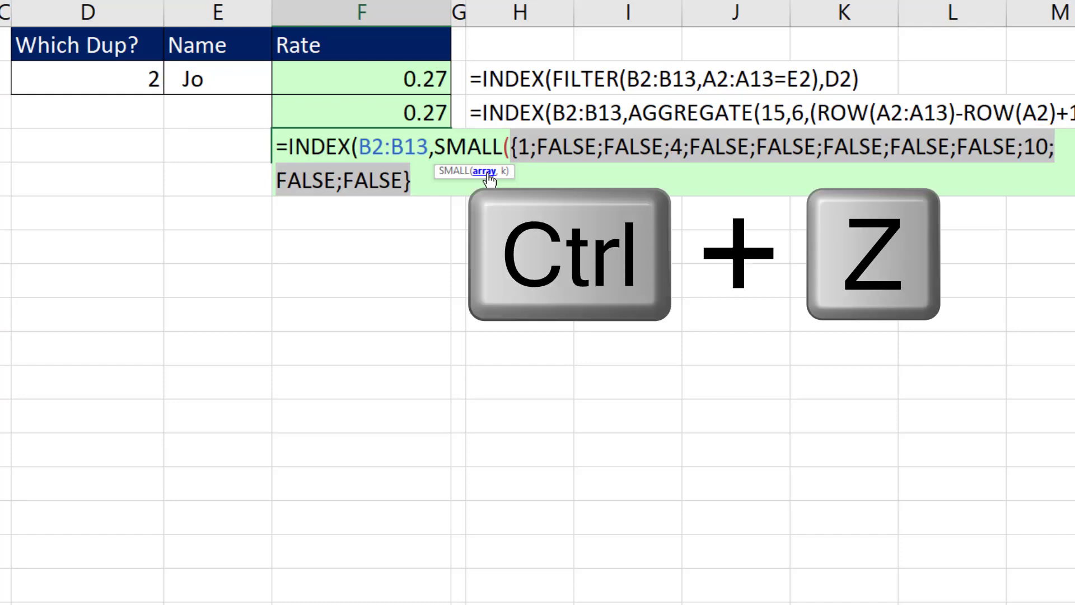
{"action": "key", "text": "ctrl+z"}
{"action": "left_click", "coordinate": [921, 147]}
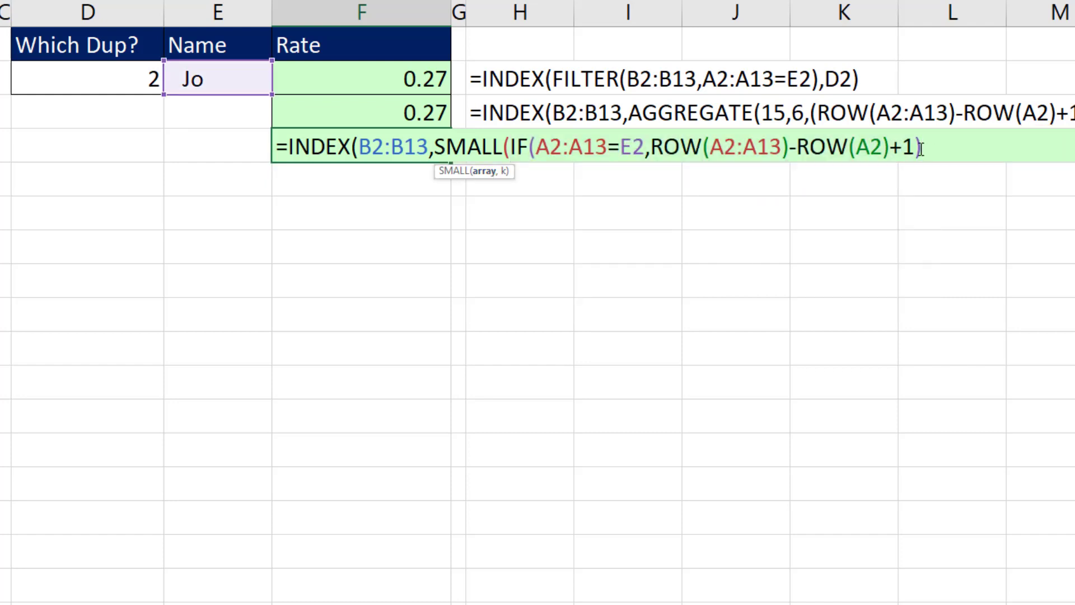
{"action": "type", "text": ","}
{"action": "left_click", "coordinate": [121, 84]}
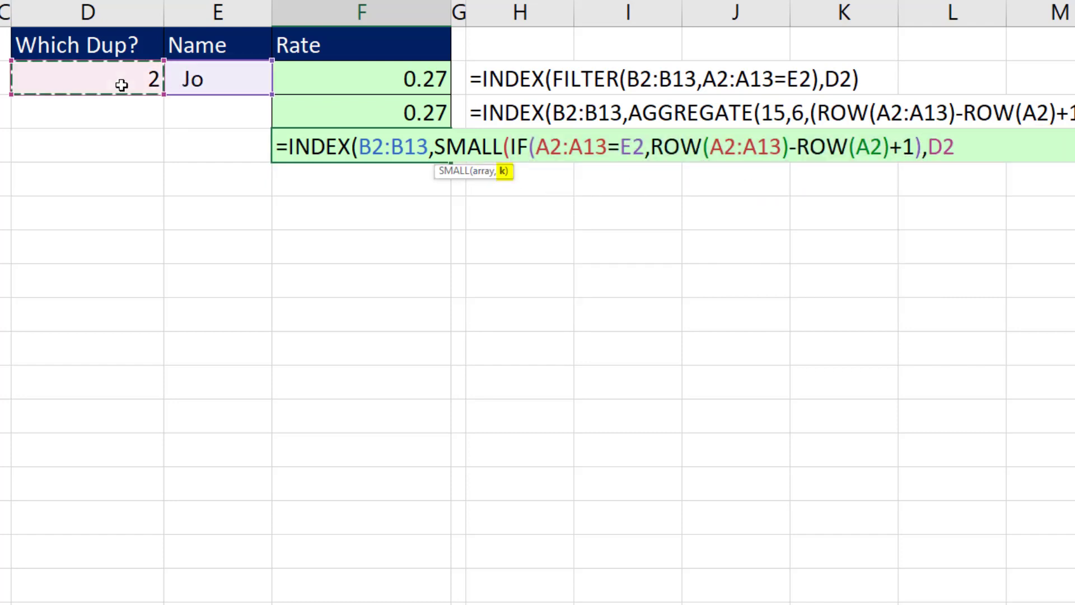
Step: Close the SMALL(IF) formula in F4 and commit it as an array formula returning 0.27
{"action": "type", "text": ")"}
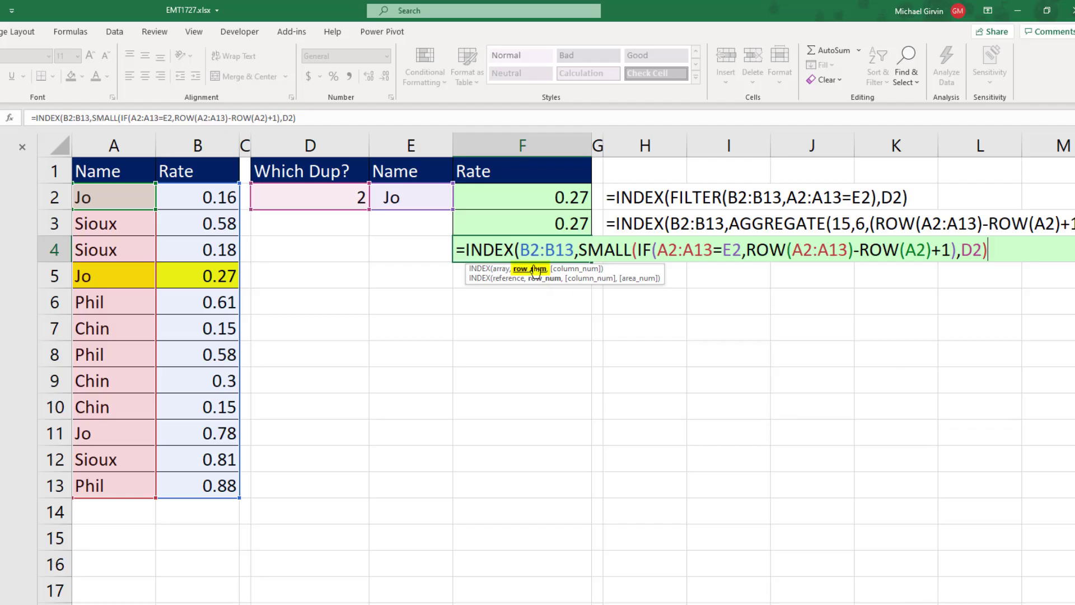
{"action": "left_click", "coordinate": [535, 271]}
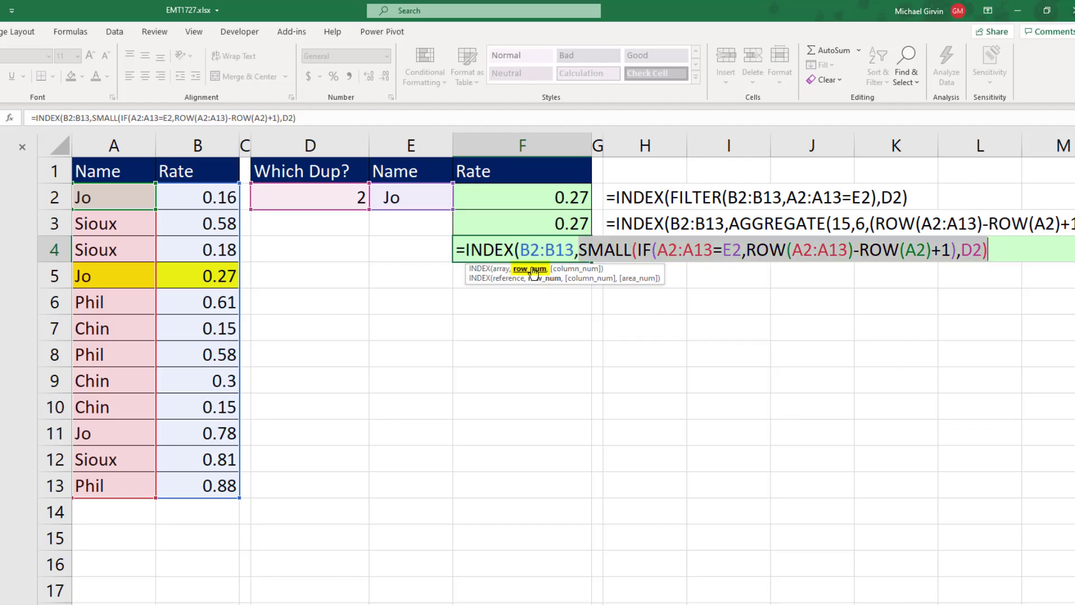
{"action": "left_click", "coordinate": [1007, 250]}
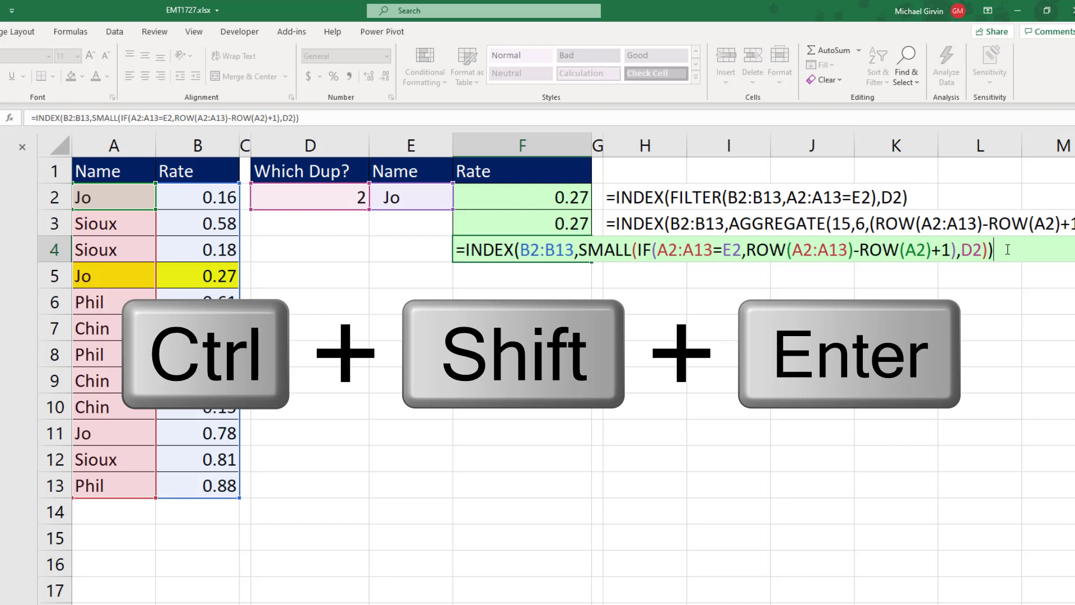
{"action": "key", "text": "ctrl+shift+Return"}
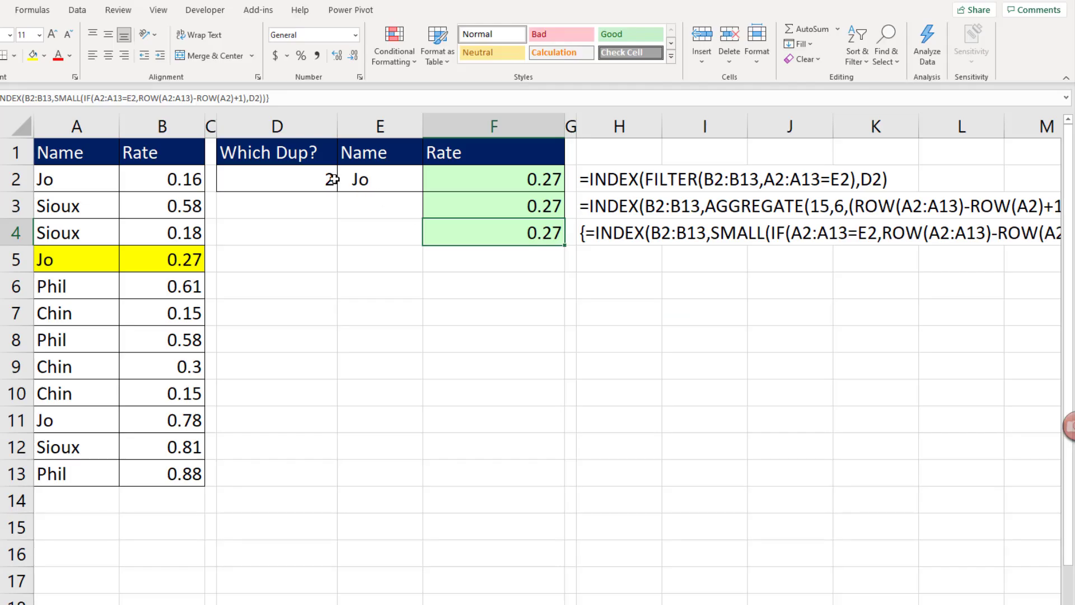
Step: Choose 1 from the D2 Which Dup? dropdown so all three formulas return 0.16
{"action": "left_click", "coordinate": [606, 328]}
{"action": "left_click", "coordinate": [342, 185]}
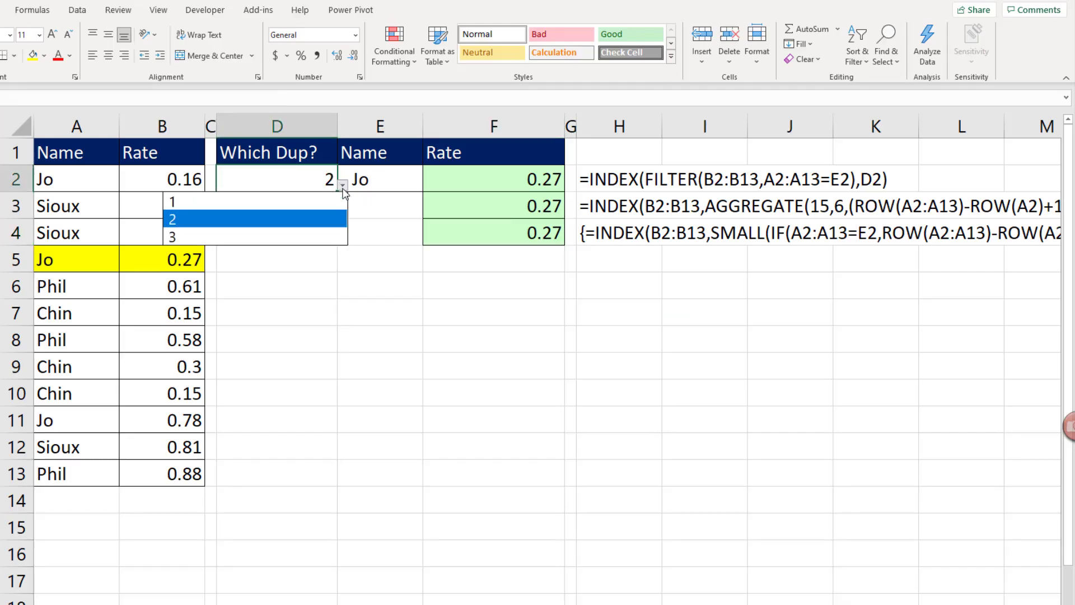
{"action": "left_click", "coordinate": [211, 205]}
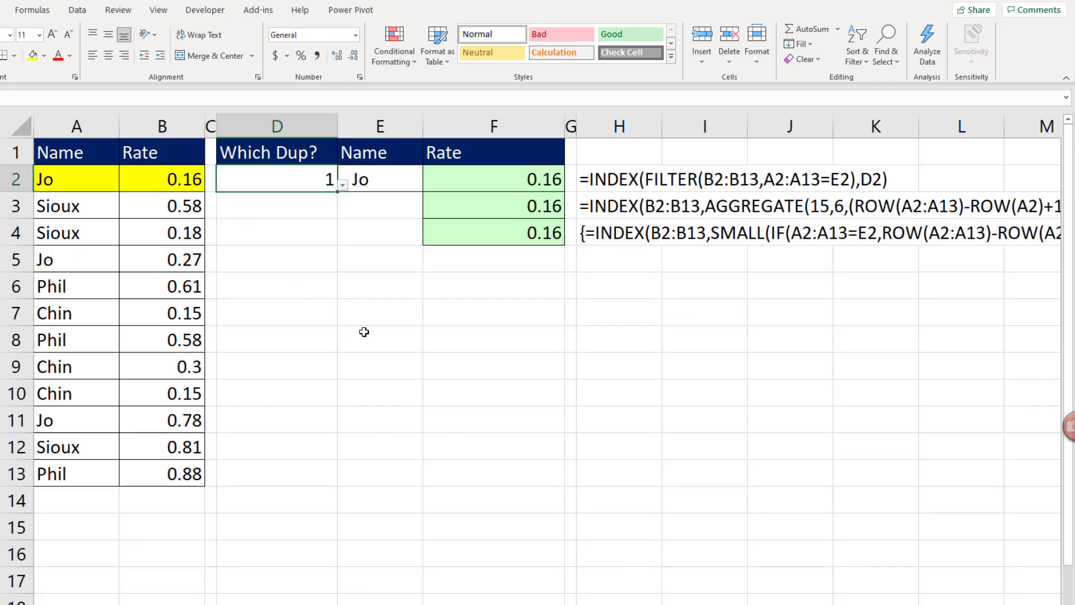